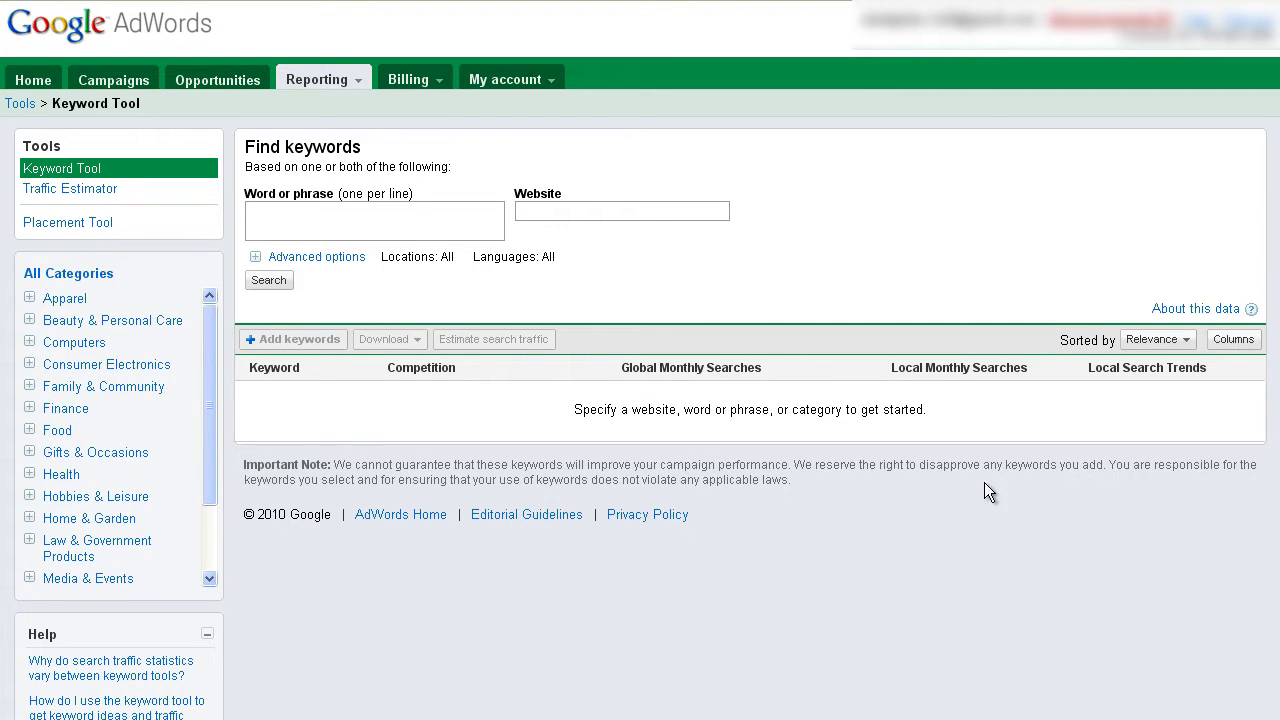
Search for keyword ideas based on the word "windows"
left_click(300, 220)
left_click(256, 214)
type("wondows")
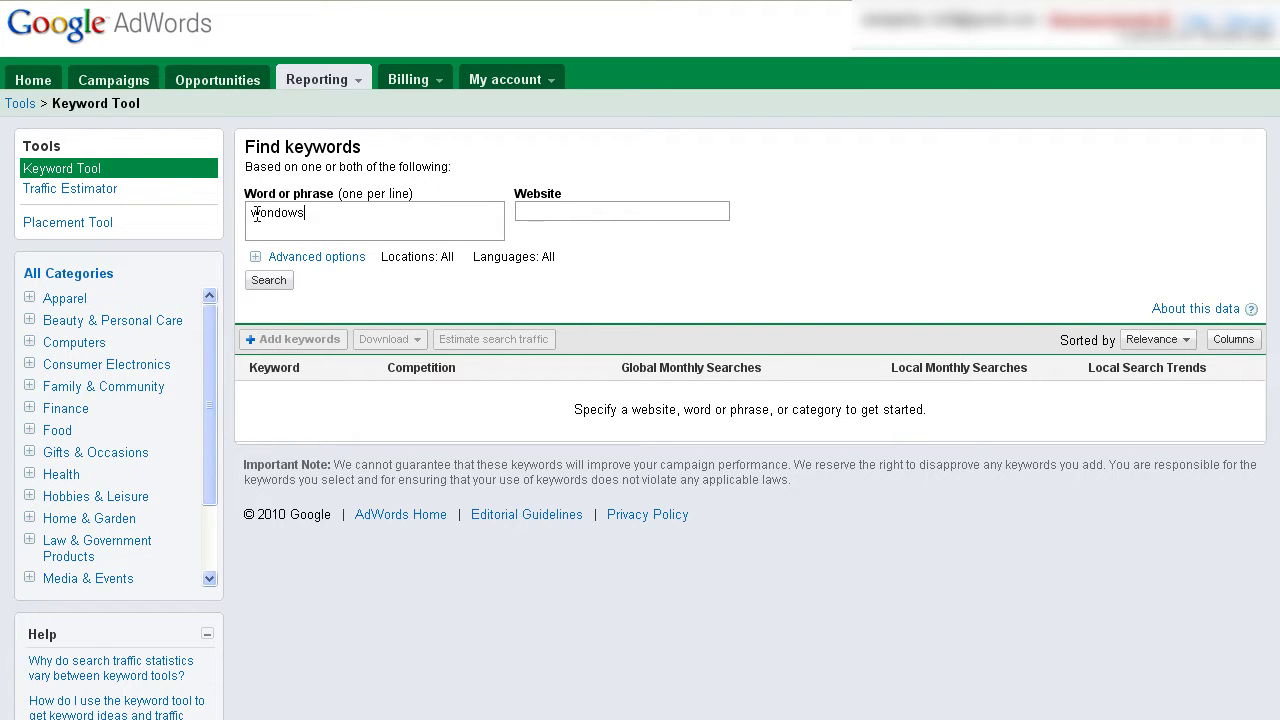
left_click(267, 283)
key("BackSpace")
key("BackSpace")
key("BackSpace")
key("BackSpace")
key("BackSpace")
key("BackSpace")
type("indows")
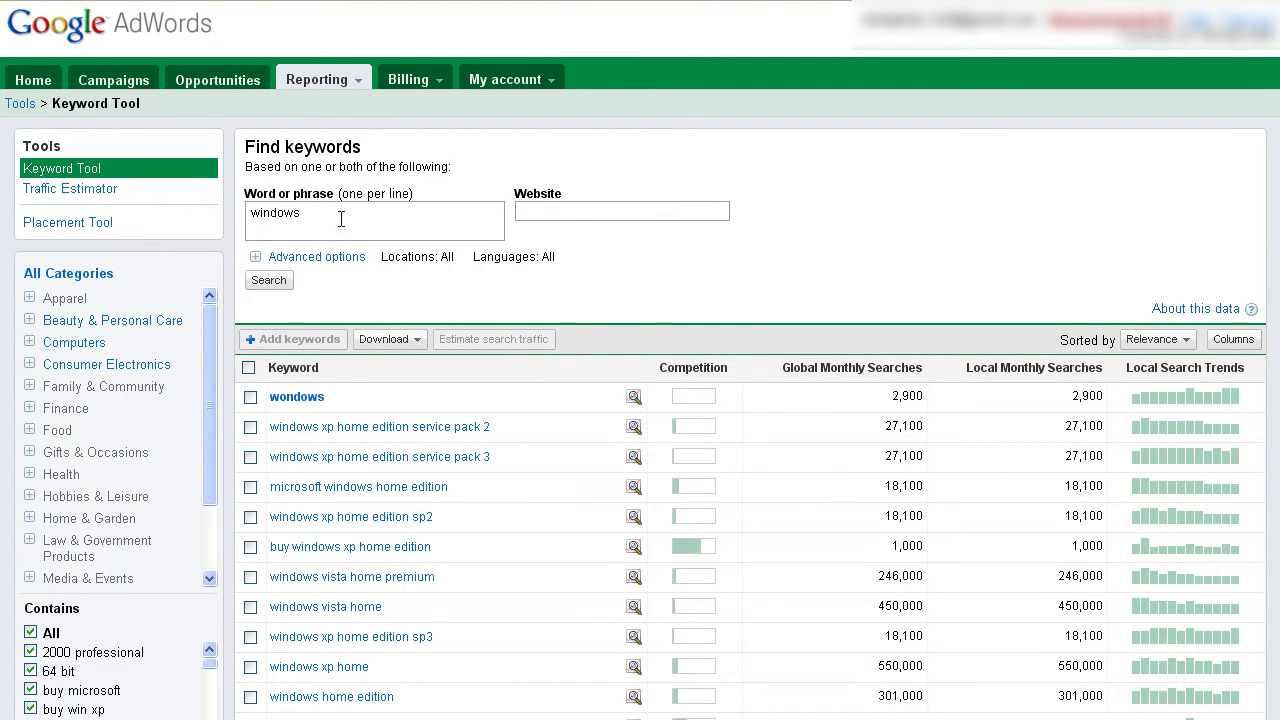
left_click(268, 280)
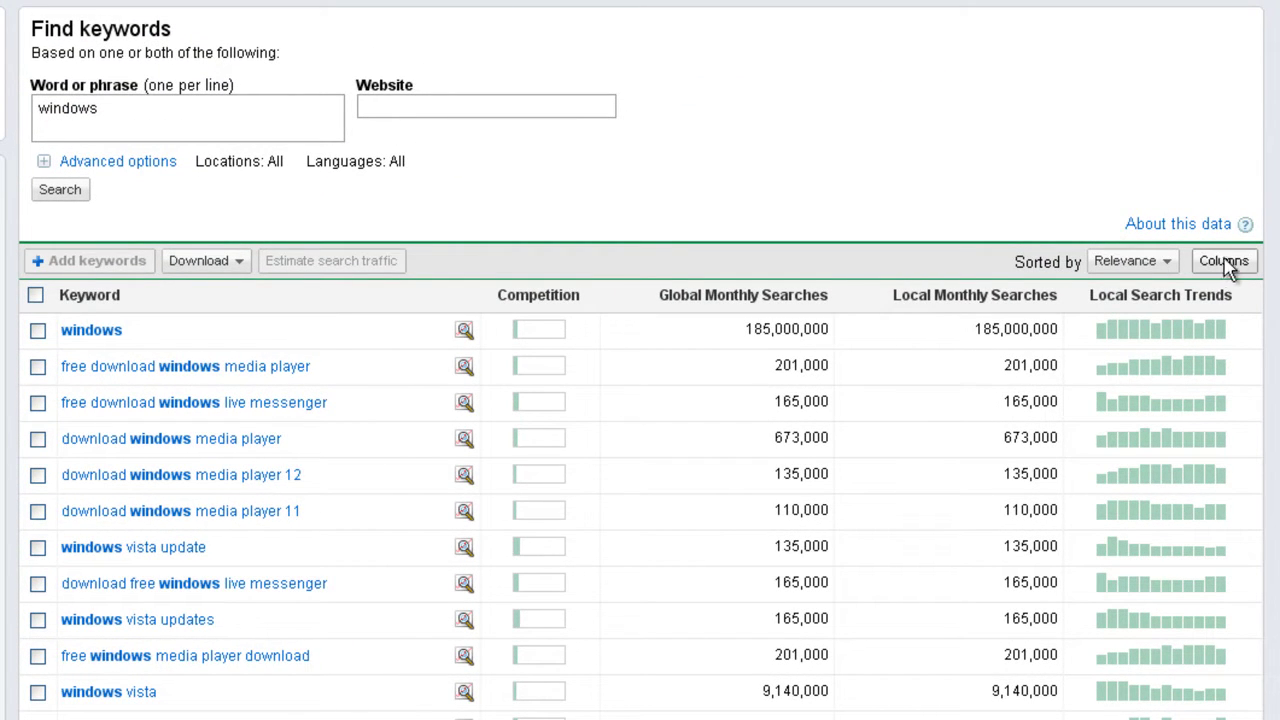
Add the Estimated Avg. CPC column to the keyword results table and save the column selection
left_click(1222, 260)
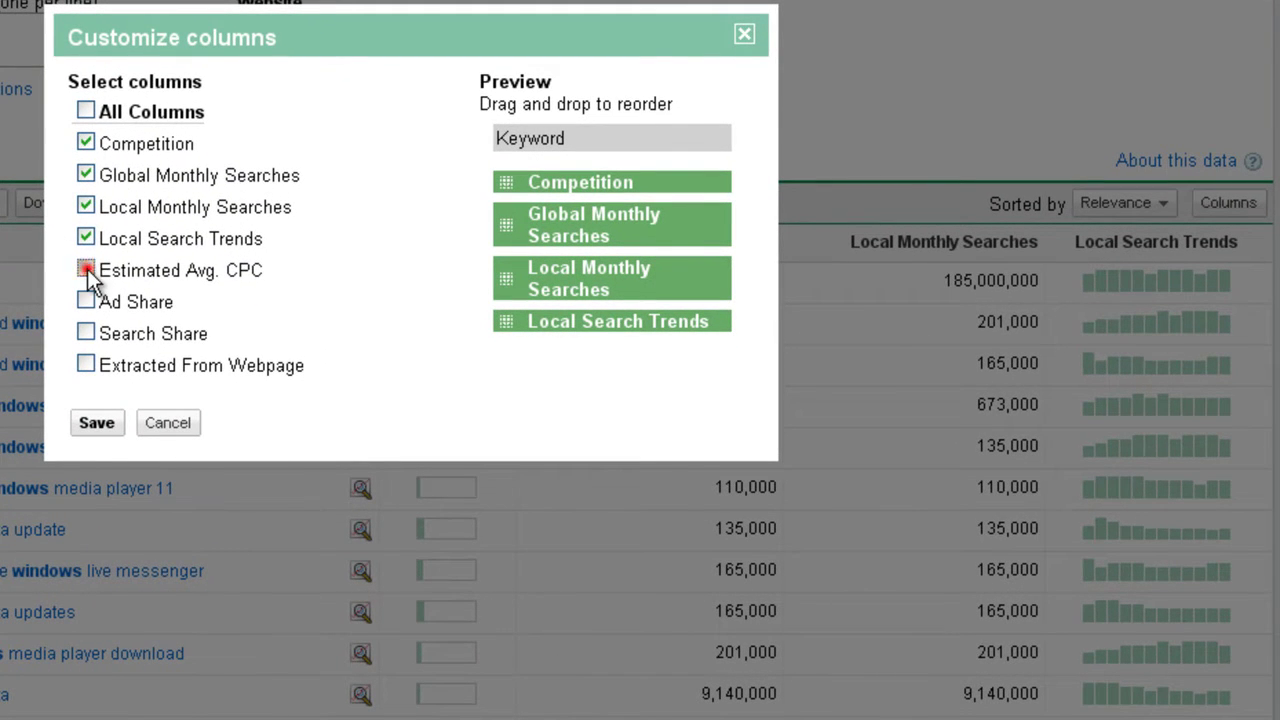
left_click(86, 270)
left_click(96, 422)
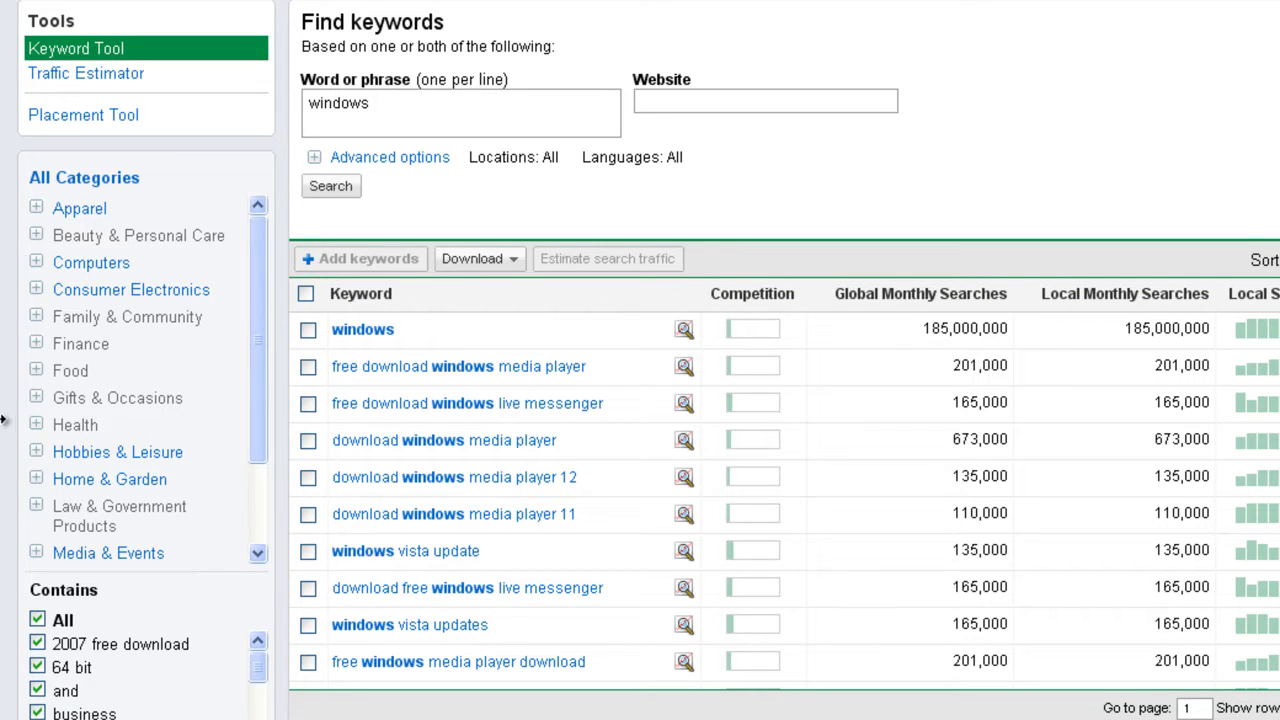
Try the Consumer Electronics and Home & Garden category filters, down to Bathroom Products, and return to All Categories
left_click(111, 292)
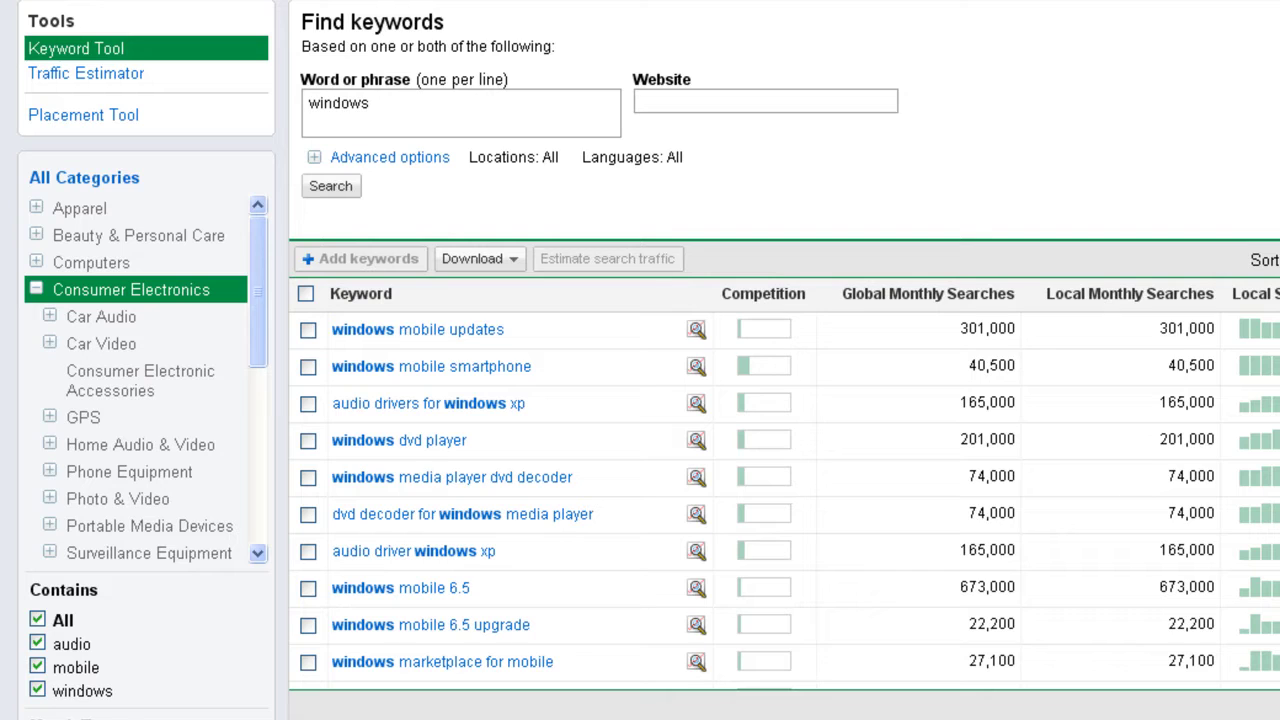
left_click(40, 290)
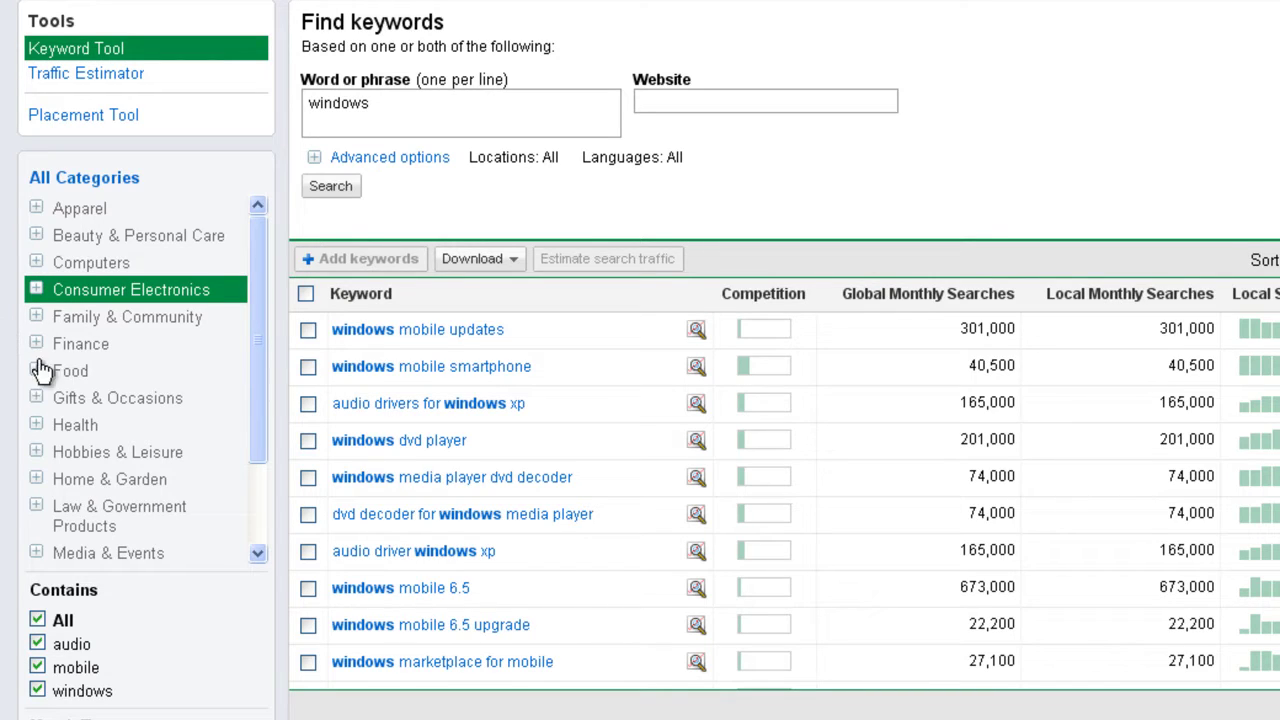
left_click(90, 481)
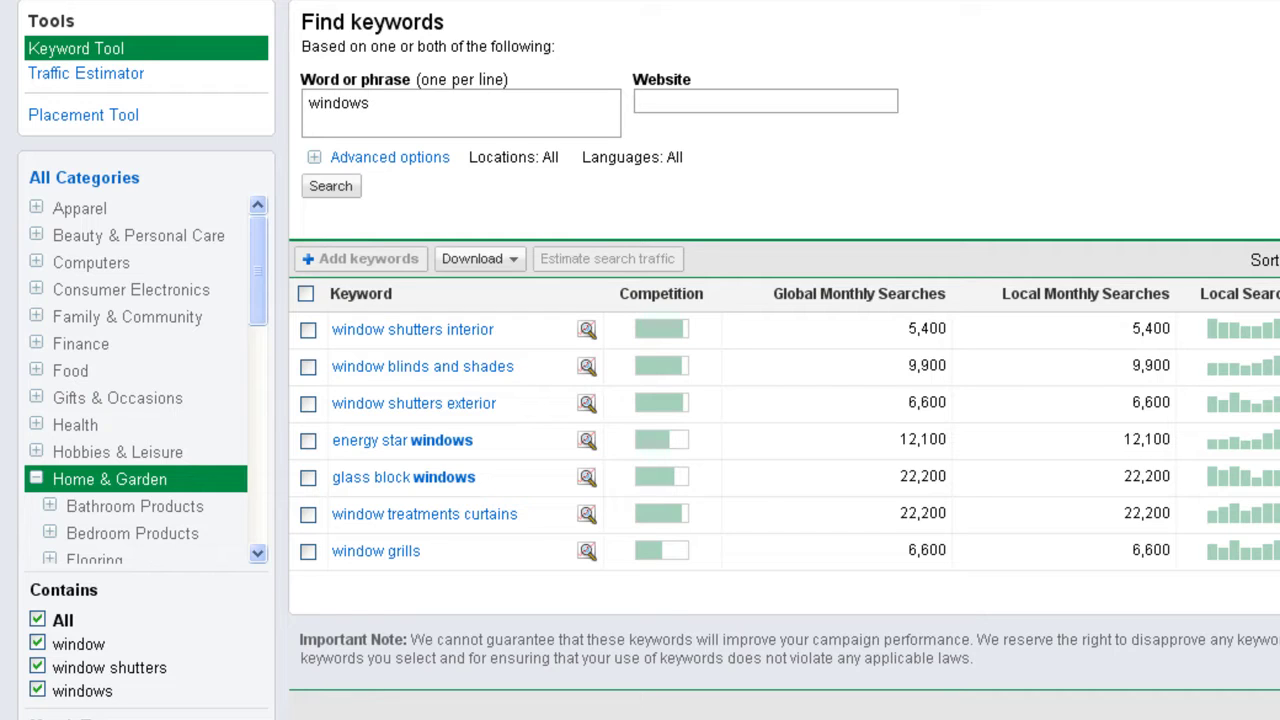
left_click(138, 507)
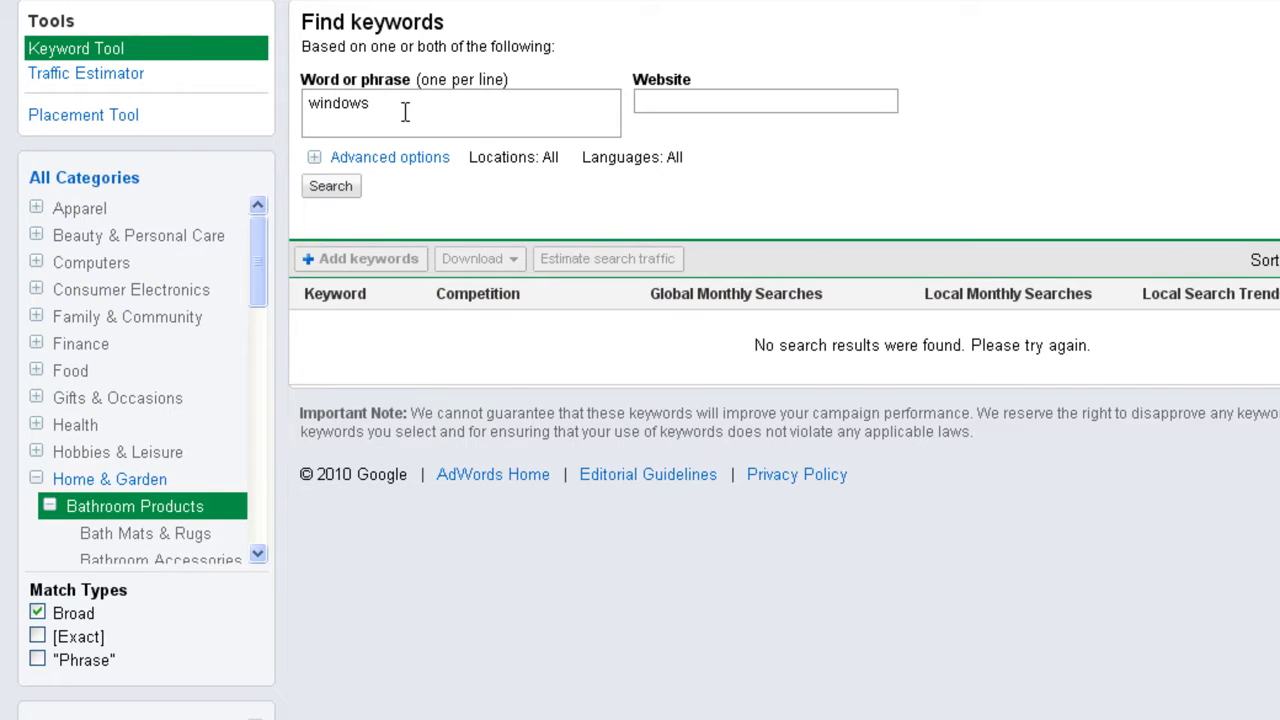
left_click(36, 479)
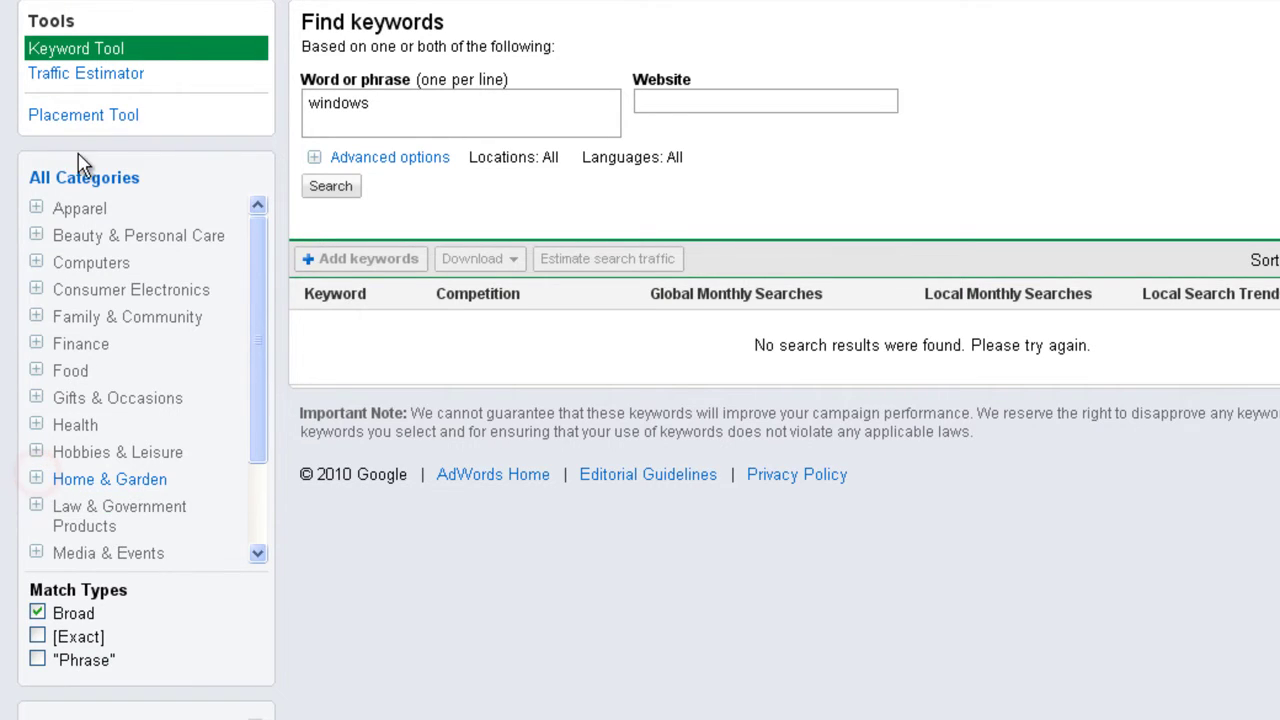
left_click(80, 177)
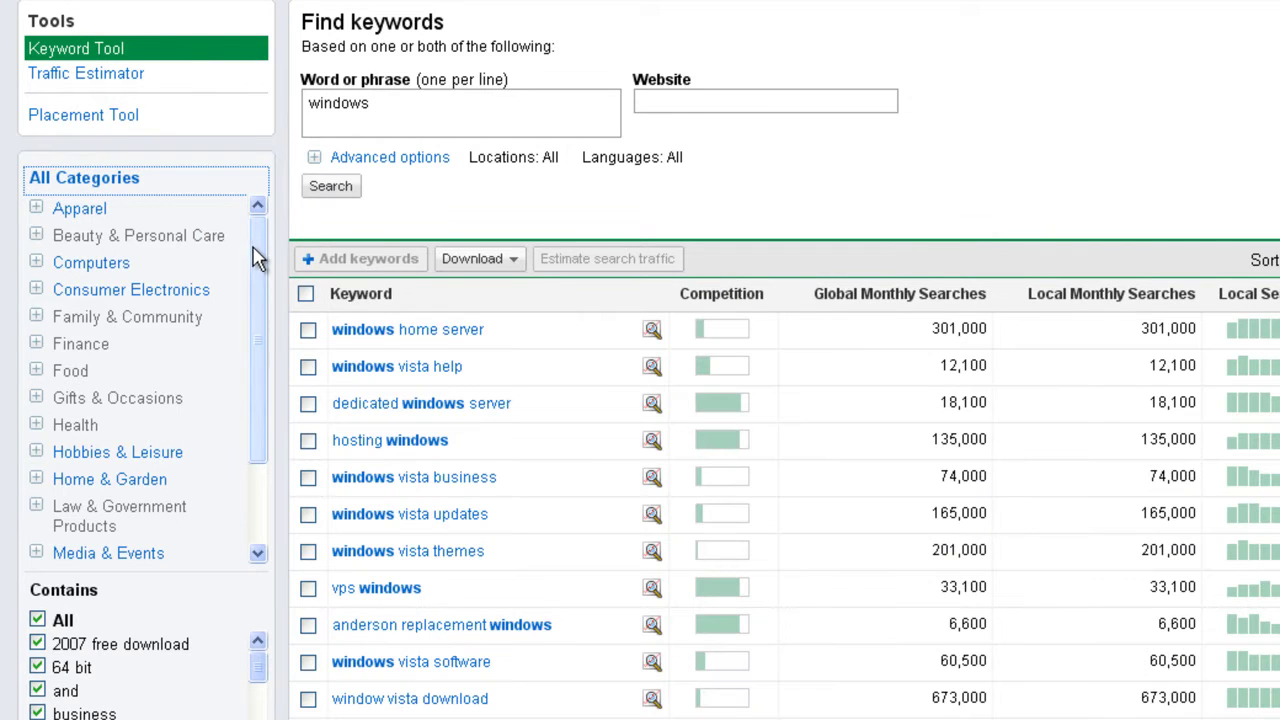
Exclude the terms "free download", "live download" and "mail download" from the Contains filter
left_click_drag(251, 250, 251, 260)
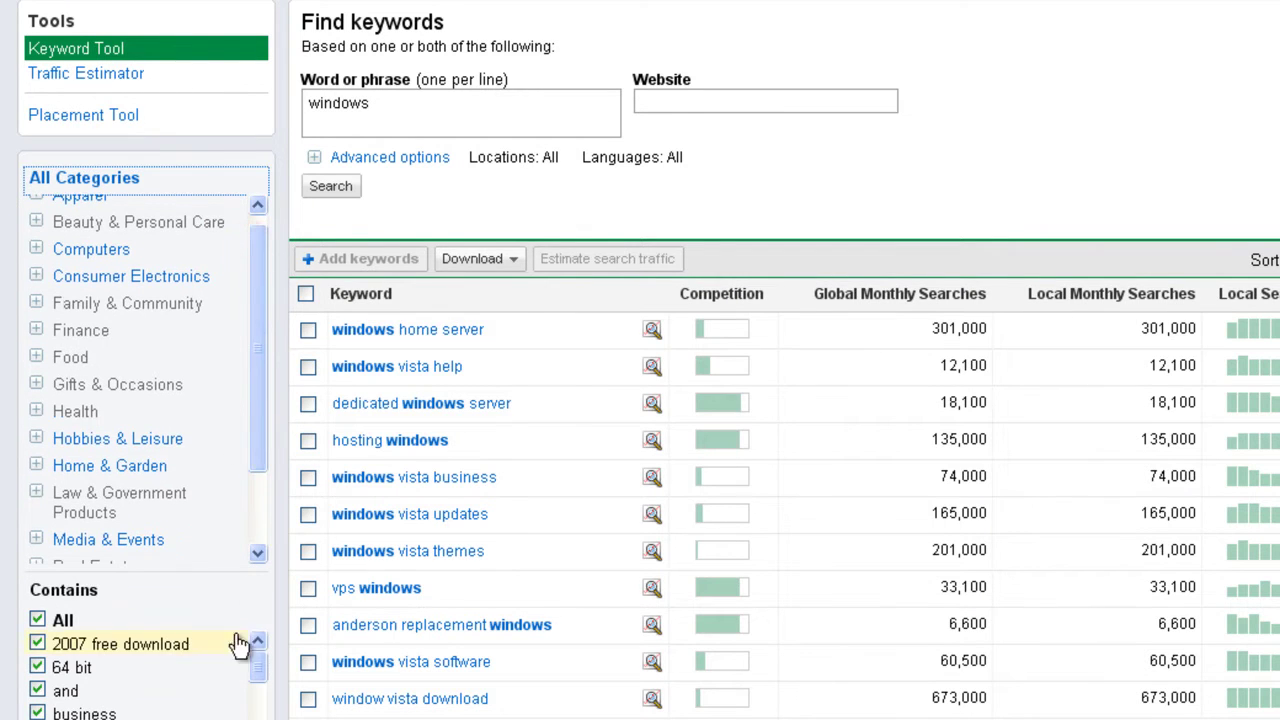
scroll(242, 657, "down", 2)
scroll(203, 5, "down", 5)
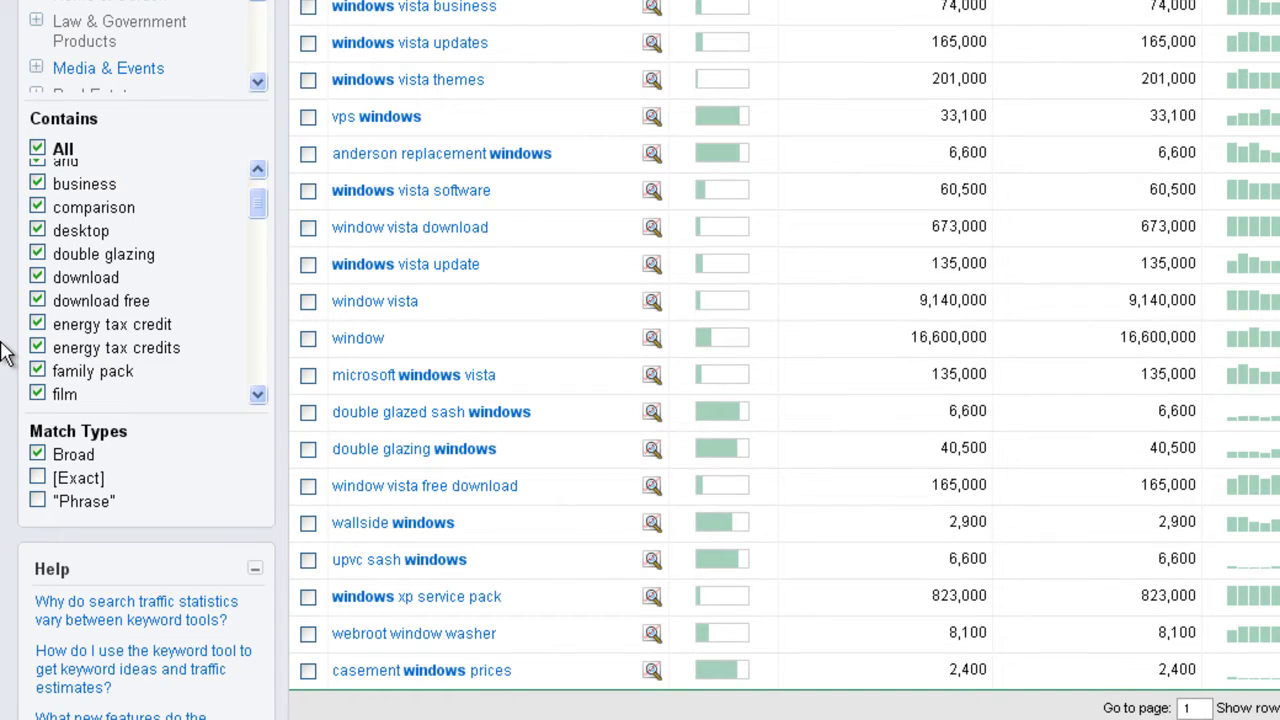
left_click(257, 397)
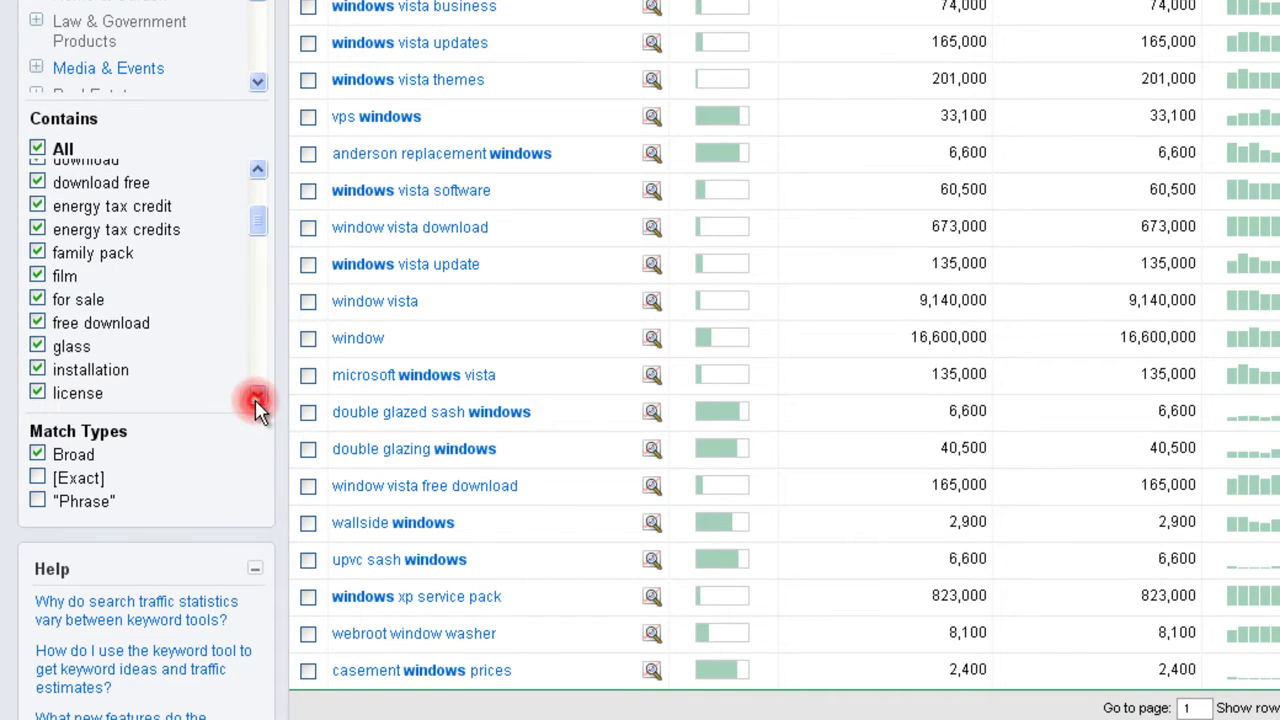
left_click(38, 322)
scroll(105, 320, "down", 1)
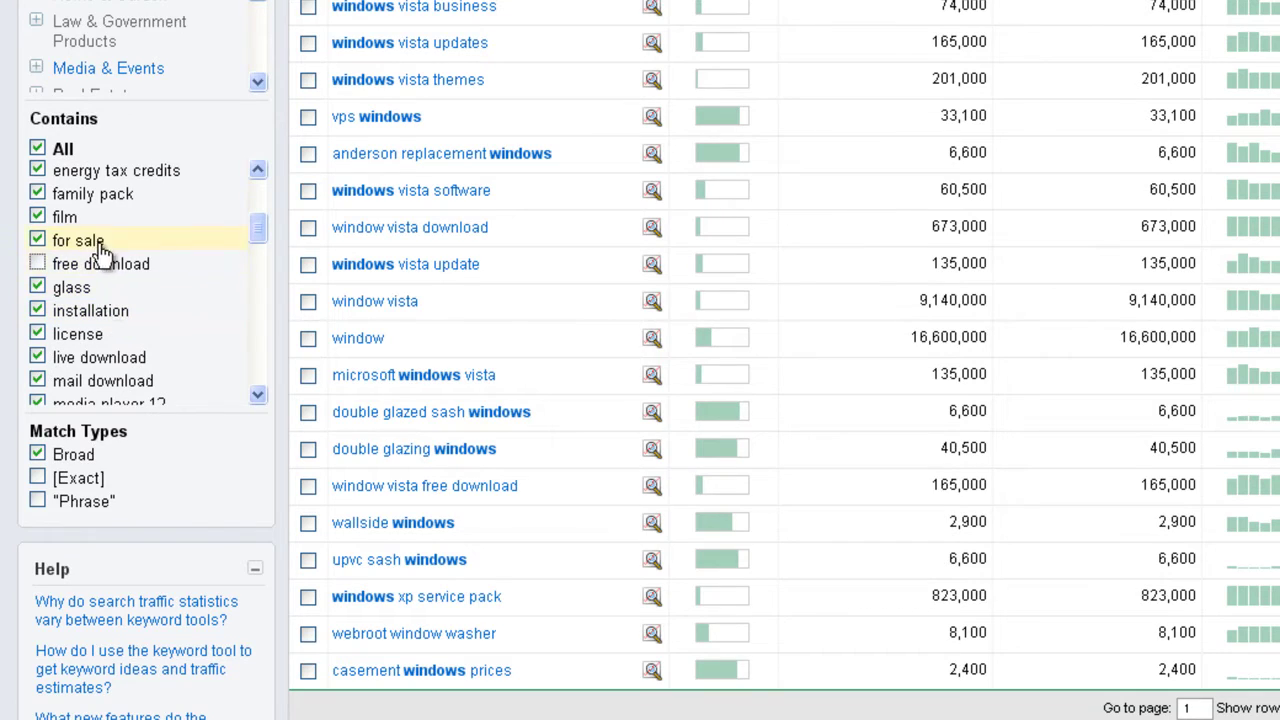
left_click(37, 334)
left_click(37, 357)
left_click(37, 380)
scroll(40, 370, "down", 1)
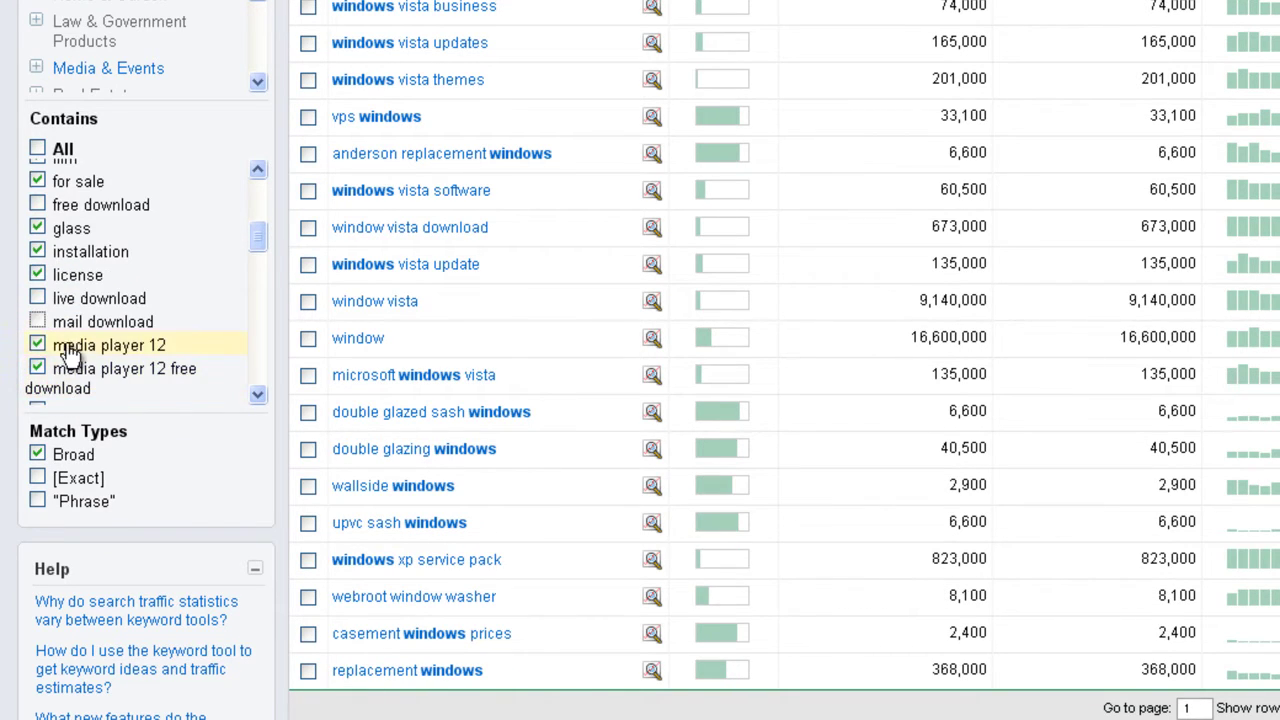
Exclude "media player 12", "media player 12 free download", "media player free download" and "pack" from the Contains filter
left_click(37, 345)
left_click(36, 368)
left_click(37, 345)
left_click(36, 368)
scroll(40, 370, "down", 2)
scroll(110, 318, "down", 2)
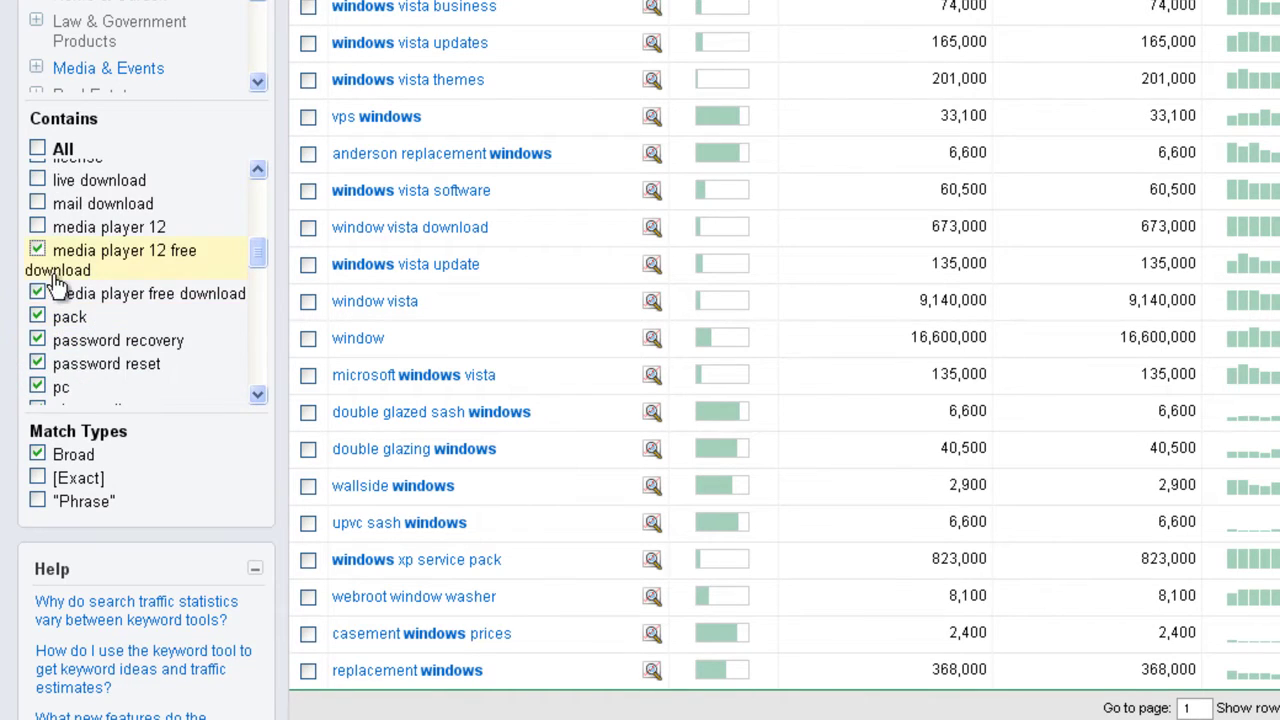
left_click(33, 251)
left_click(32, 291)
left_click(35, 318)
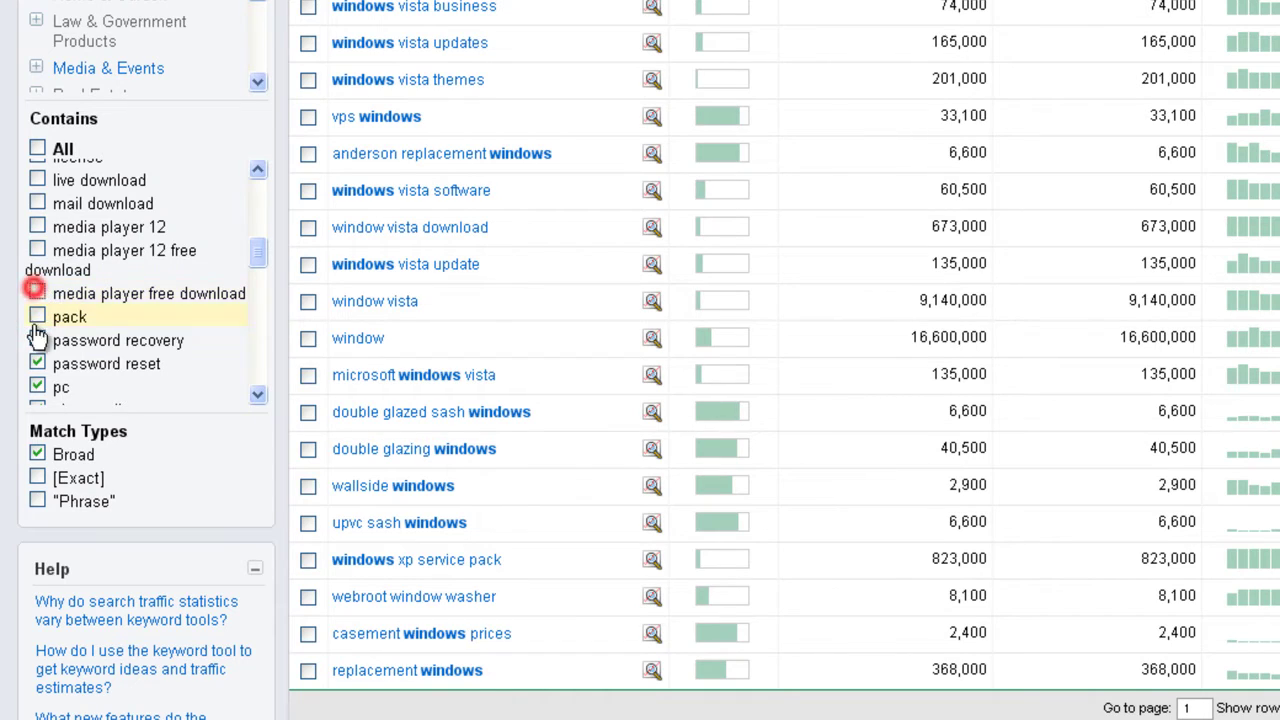
Exclude "password recovery", "password reset", "photo gallery" and "picture" from the Contains filter
left_click(35, 340)
left_click(36, 365)
scroll(120, 318, "down", 2)
left_click(36, 290)
left_click(36, 316)
left_click(37, 315)
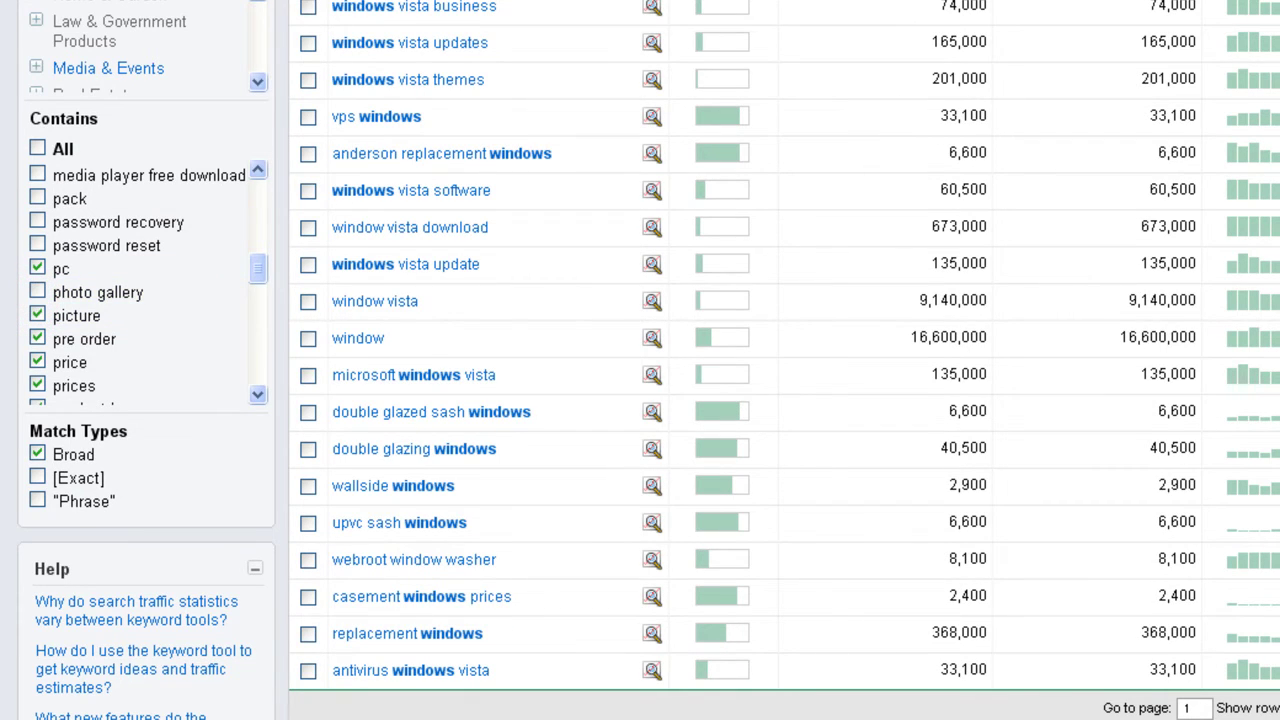
left_click(37, 315)
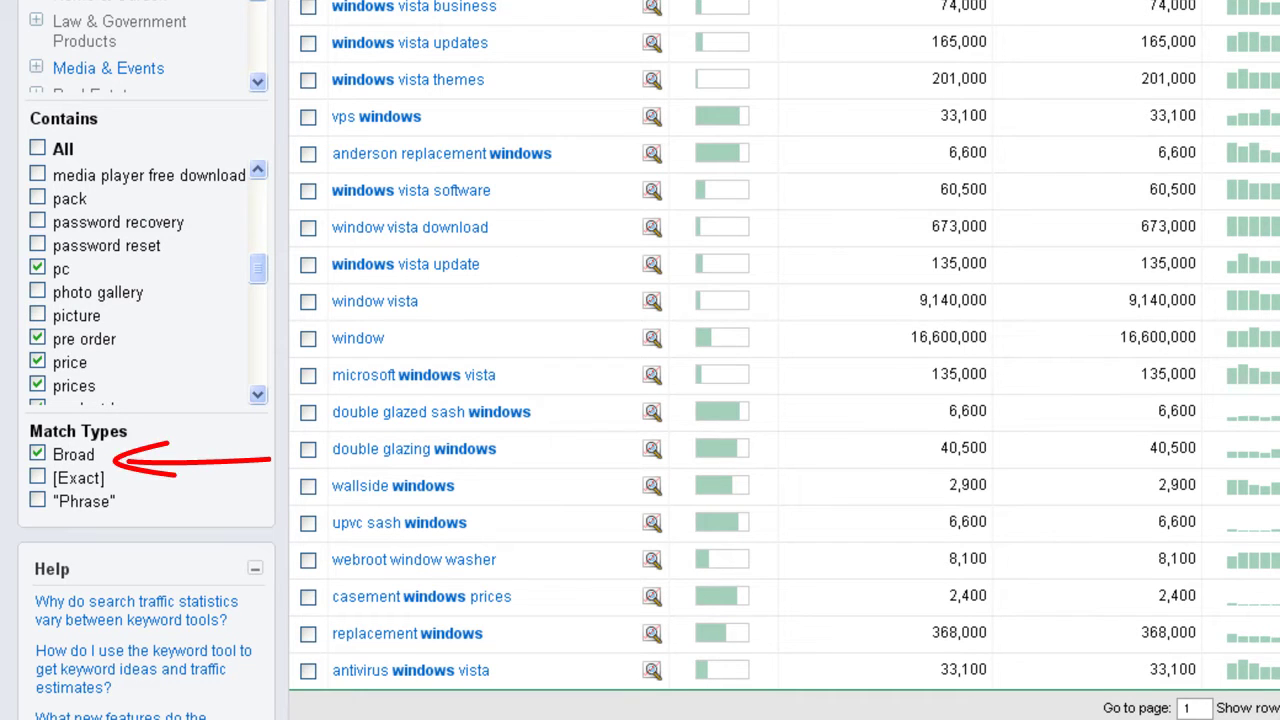
Switch the match type from Broad to Phrase and sort the keywords by Estimated Avg. CPC
scroll(640, 360, "up", 3)
scroll(640, 360, "down", 3)
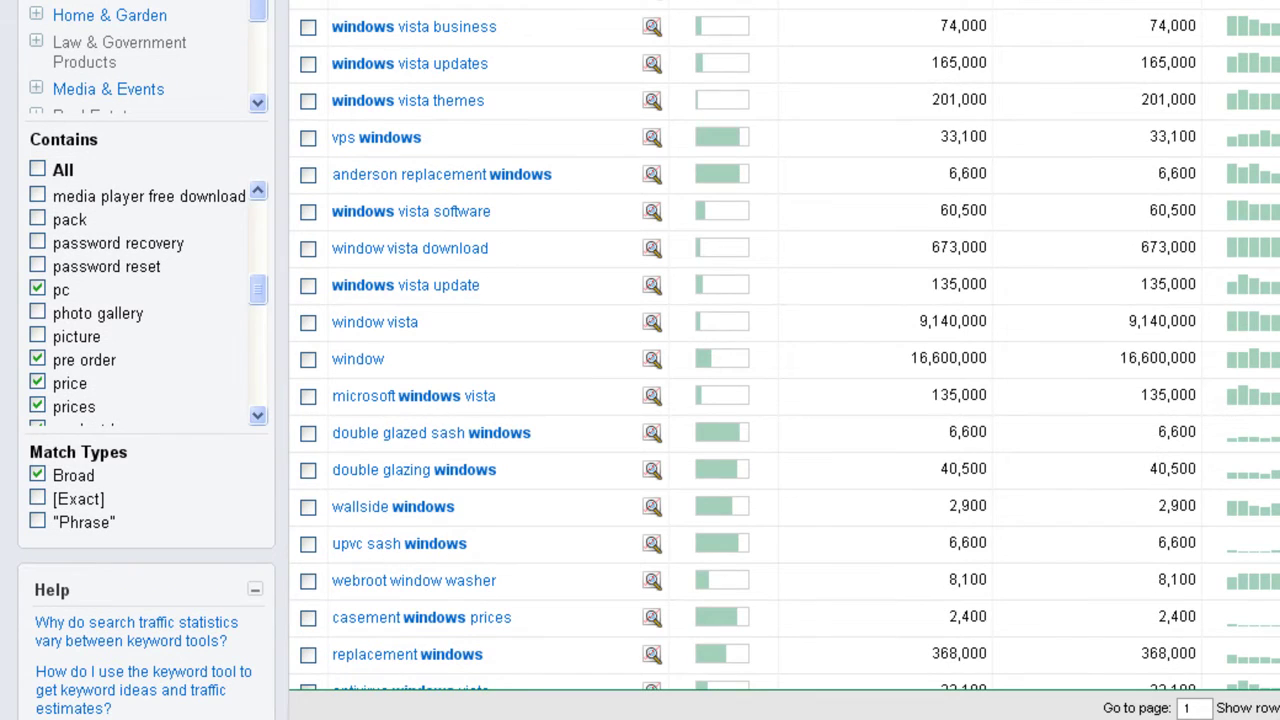
scroll(640, 360, "up", 5)
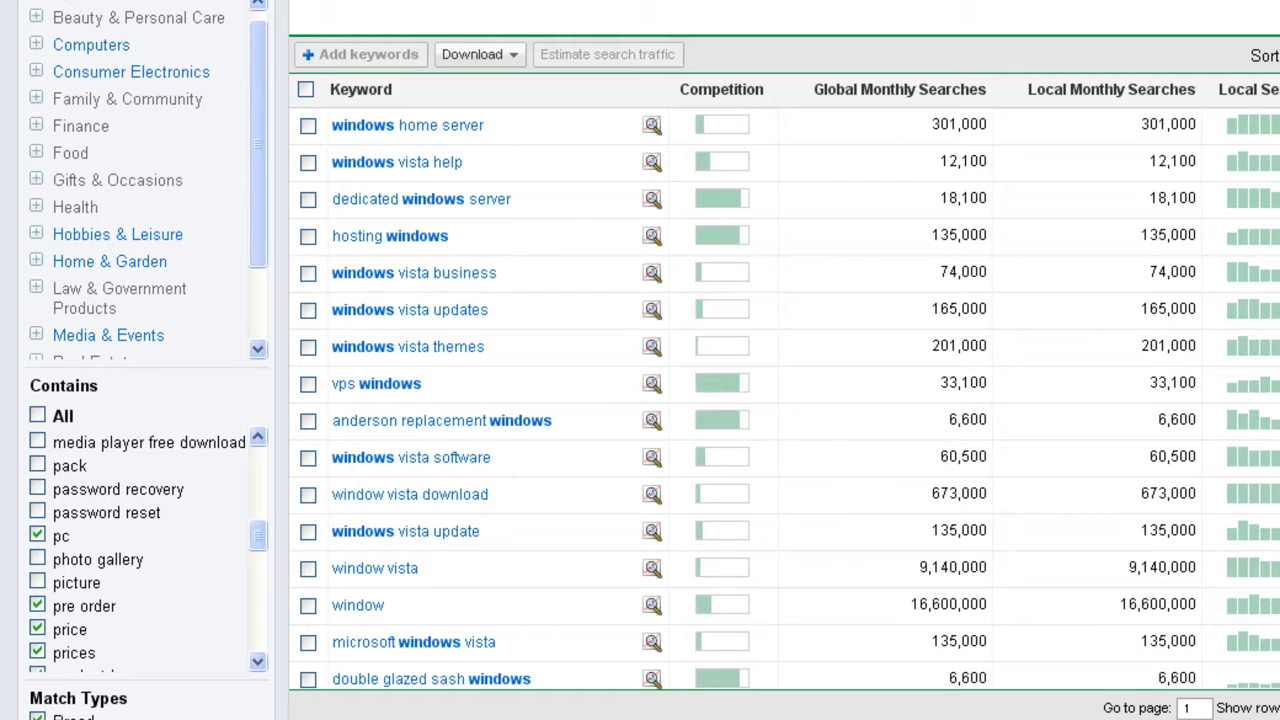
scroll(640, 400, "down", 3)
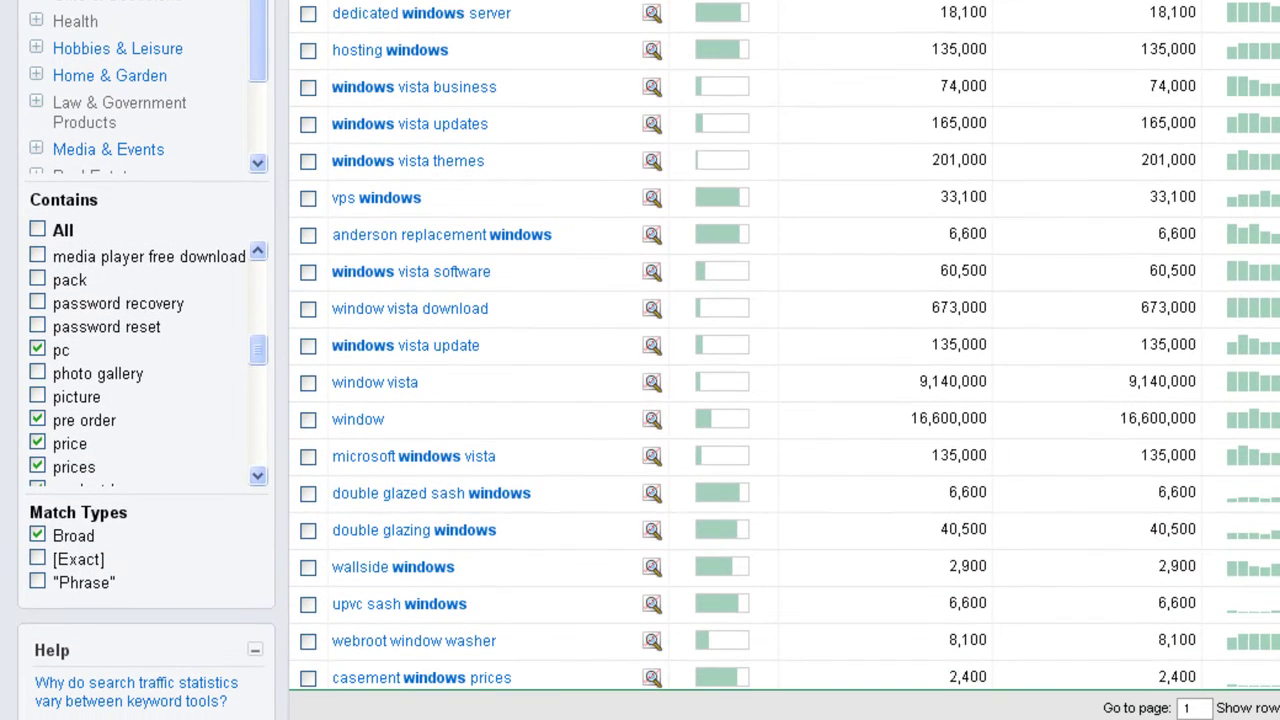
left_click(37, 583)
left_click(36, 534)
key("ctrl+f")
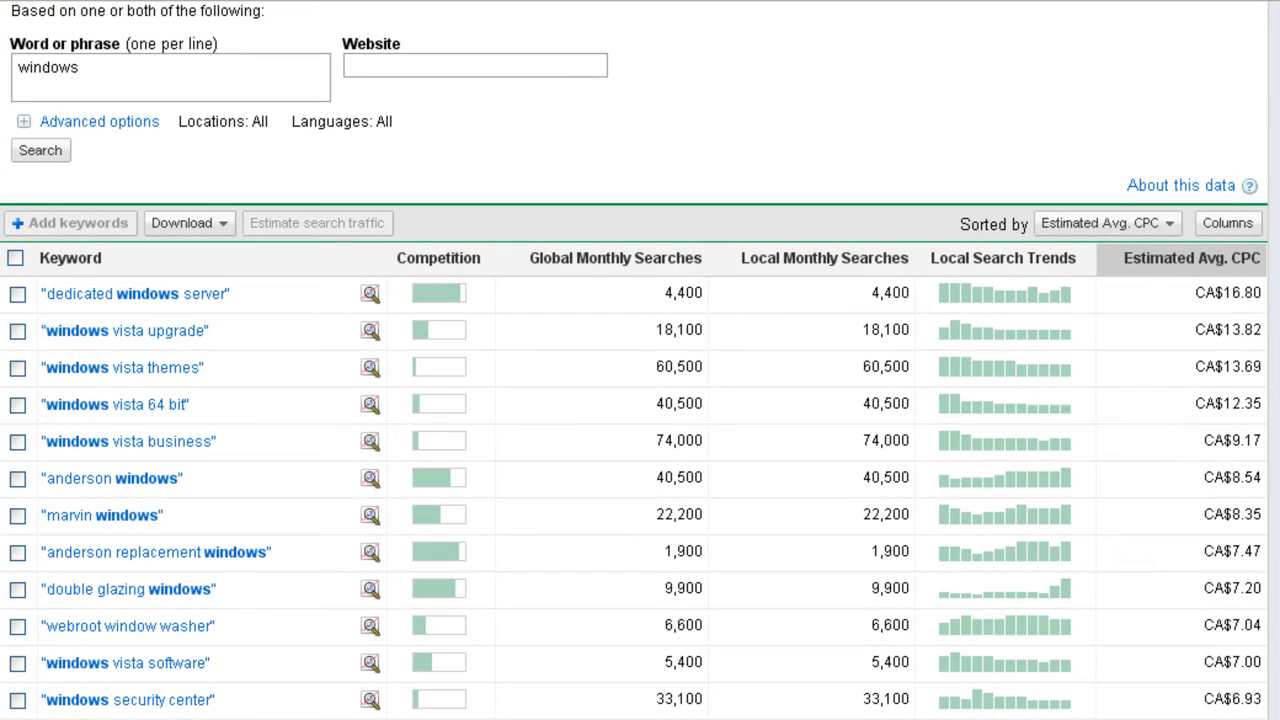
Show the statistics for mobile search through the advanced options and rerun the keyword search
left_click(66, 121)
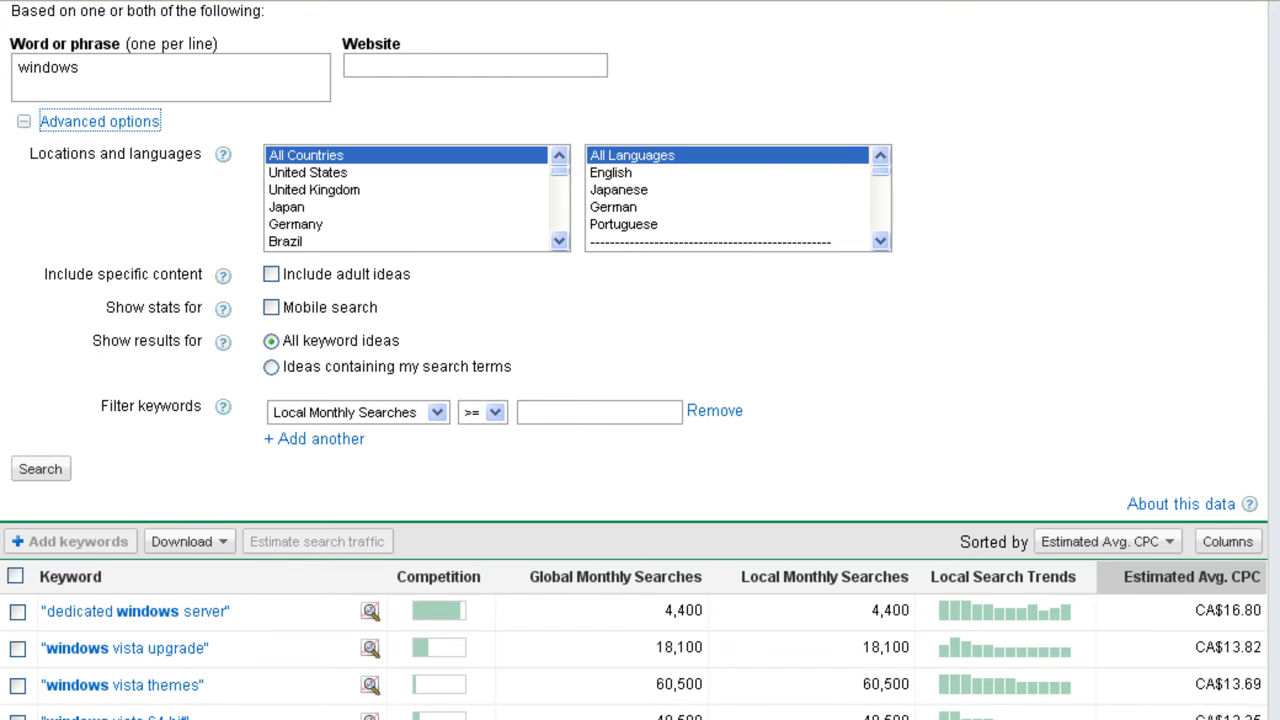
left_click(271, 307)
left_click(40, 468)
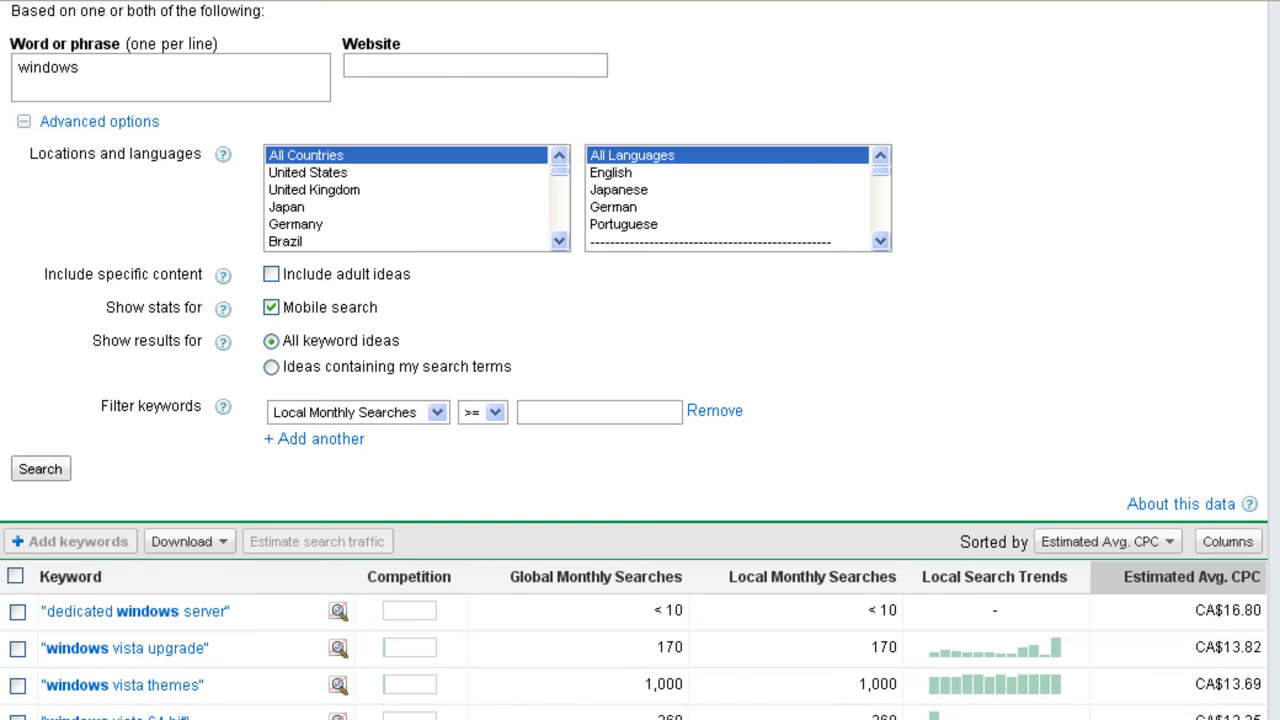
Search for "dedicated windows" and restrict the results to ideas containing the search terms
left_click(154, 66)
key("ctrl+a")
type("dedicated windows")
left_click(24, 470)
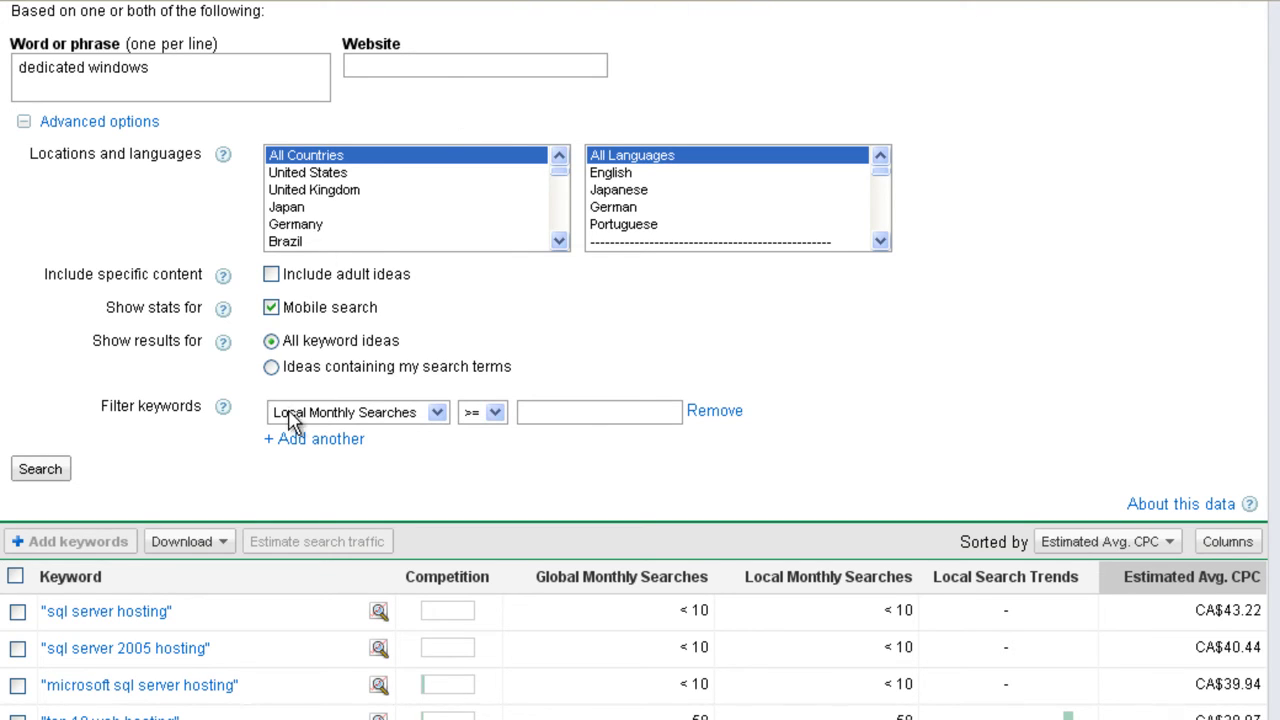
left_click(271, 367)
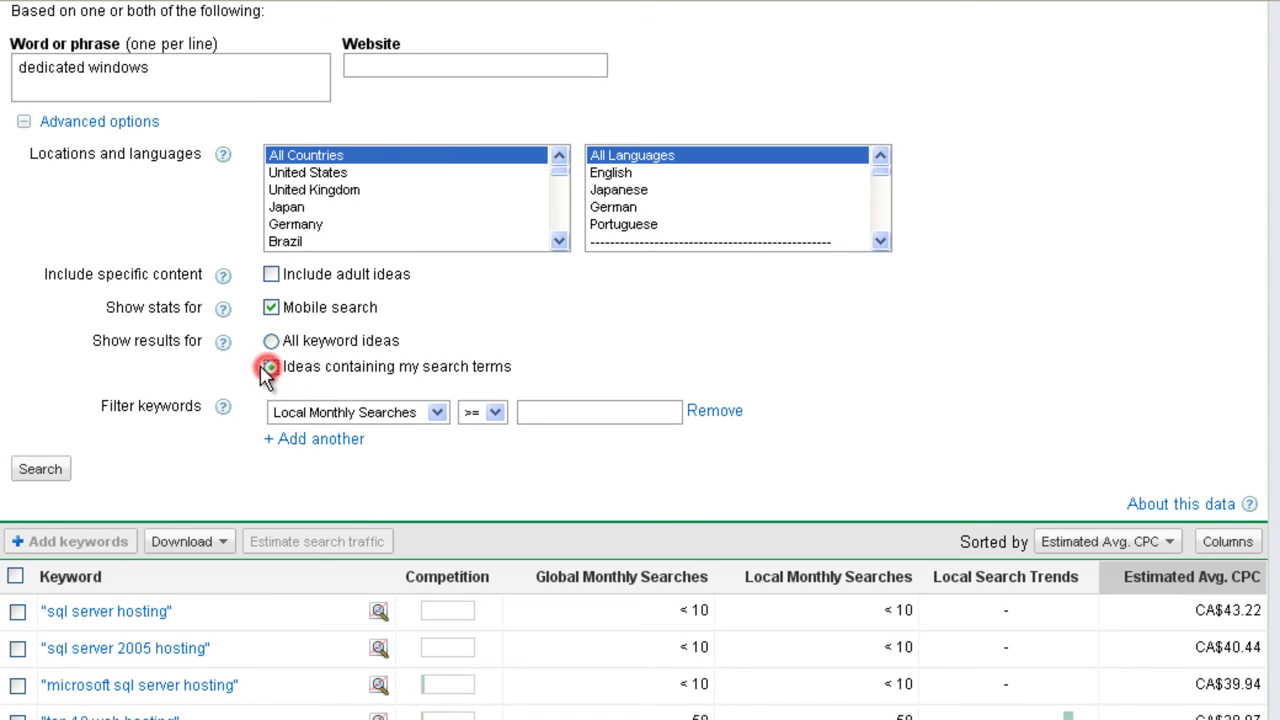
left_click(30, 470)
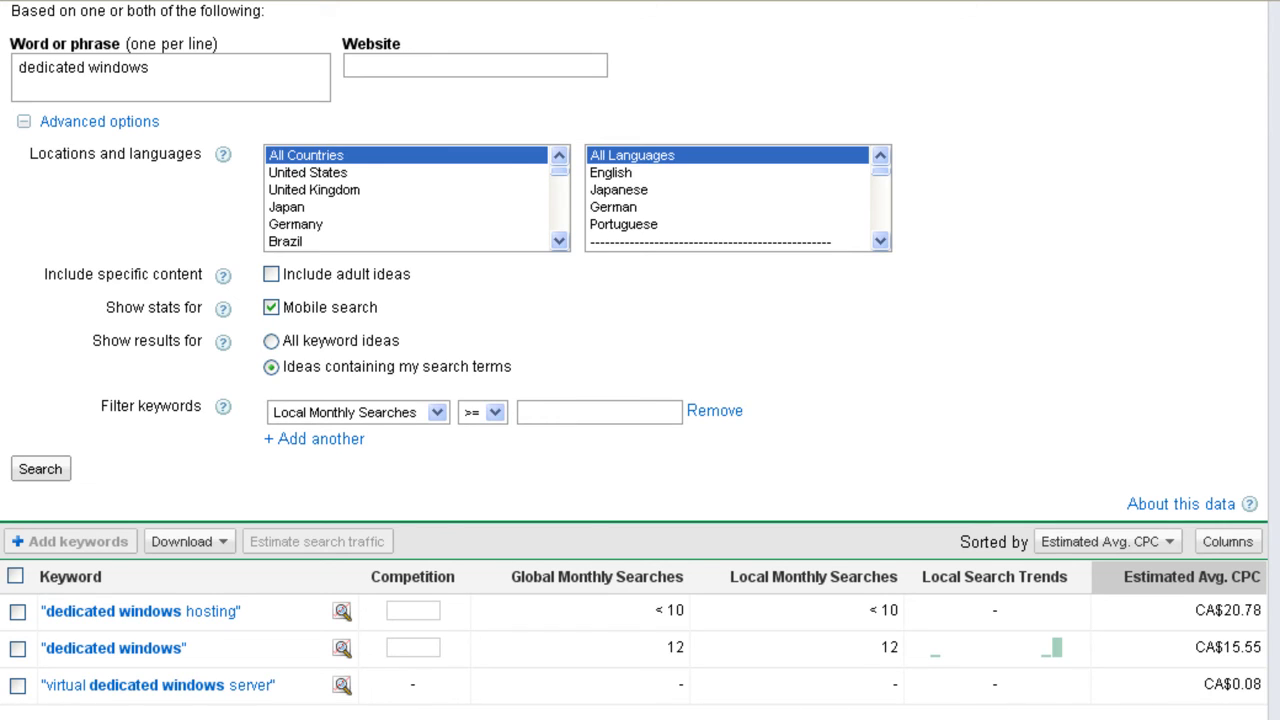
Shorten the search phrase to "windows" and filter for Local Monthly Searches of at least 5000
double_click(87, 66)
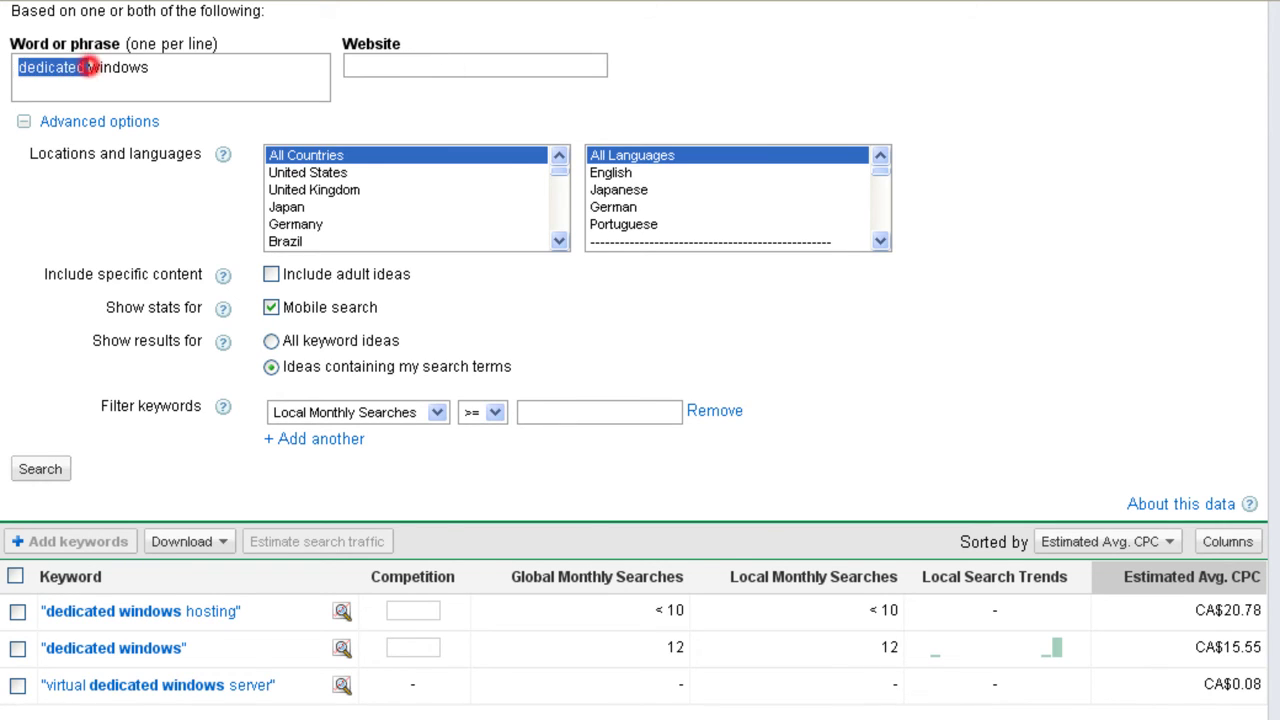
key("BackSpace")
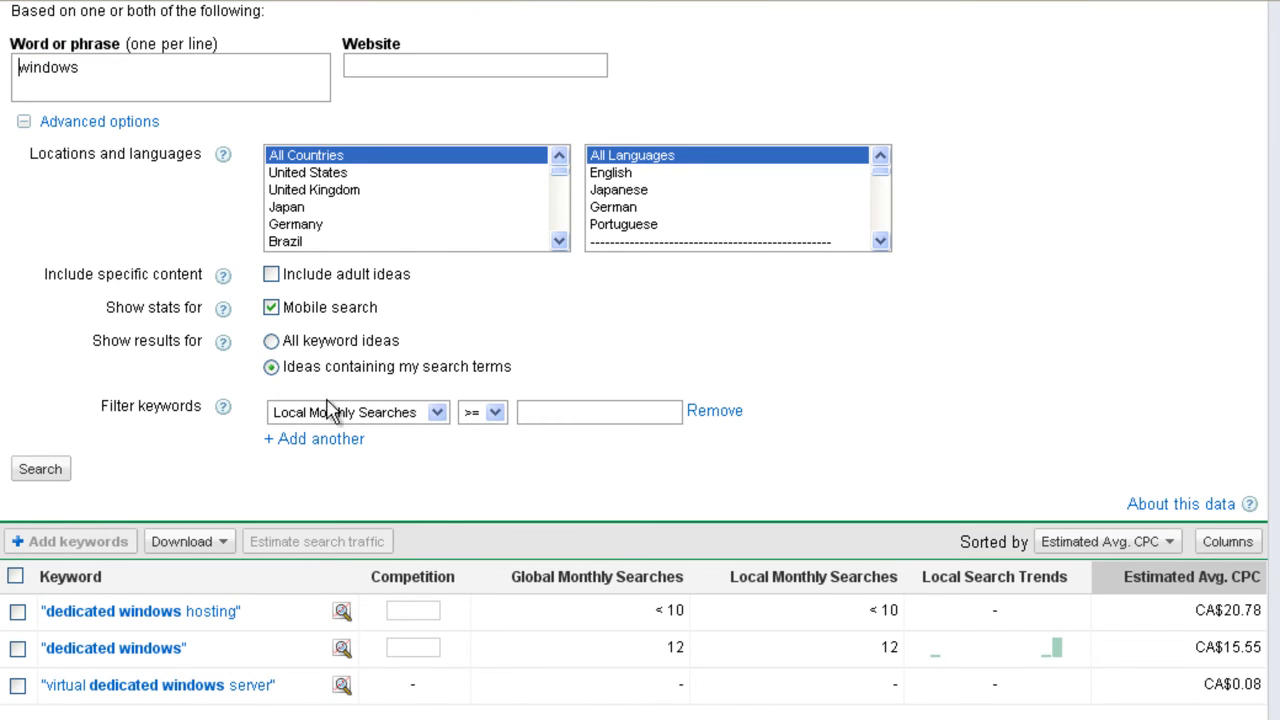
left_click(541, 412)
type("1")
type("5000")
key("BackSpace")
type("0")
Add a second filter for Estimated Avg. CPC below $.50 and run the search
left_click(314, 440)
left_click(436, 442)
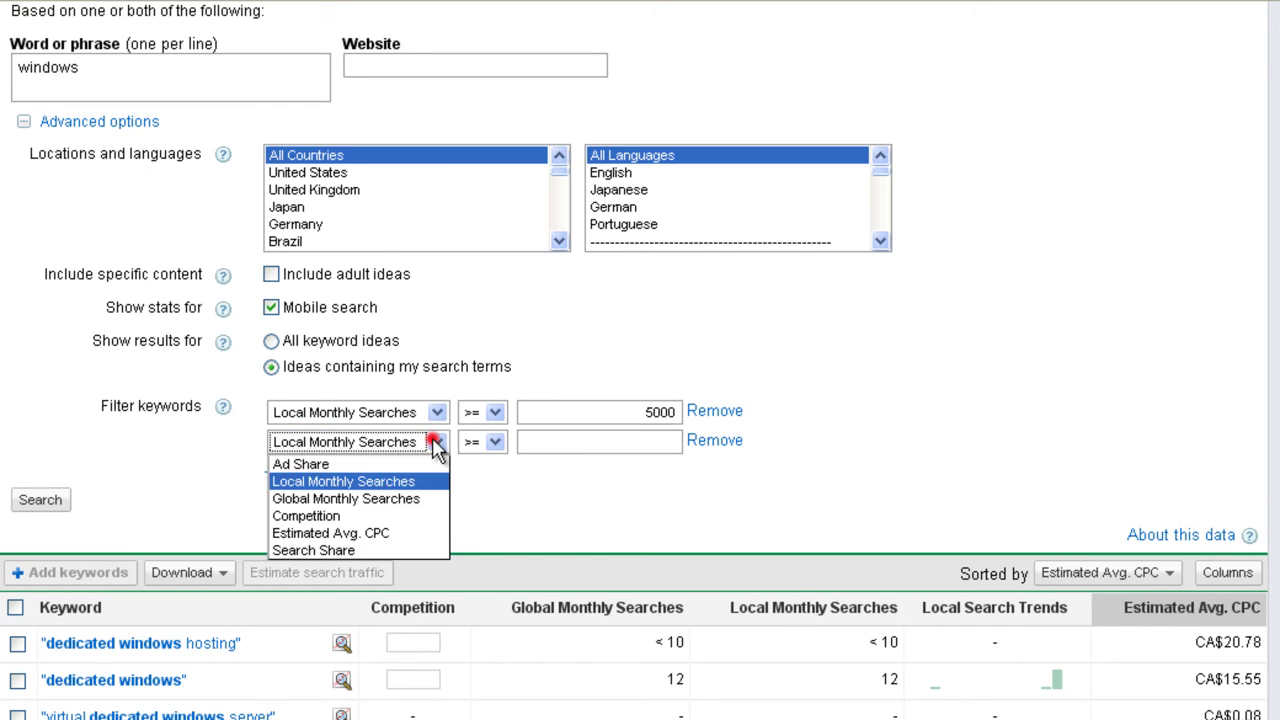
left_click(422, 533)
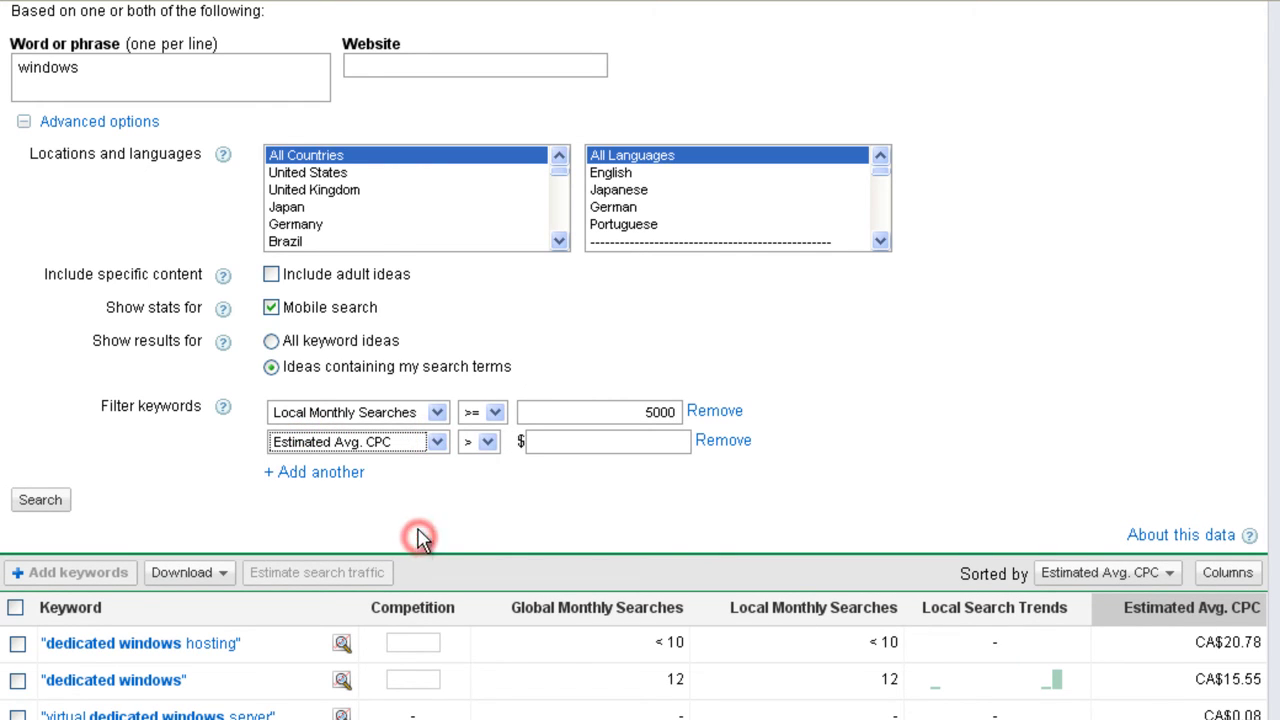
left_click(487, 442)
left_click(476, 481)
left_click(586, 440)
type(".50")
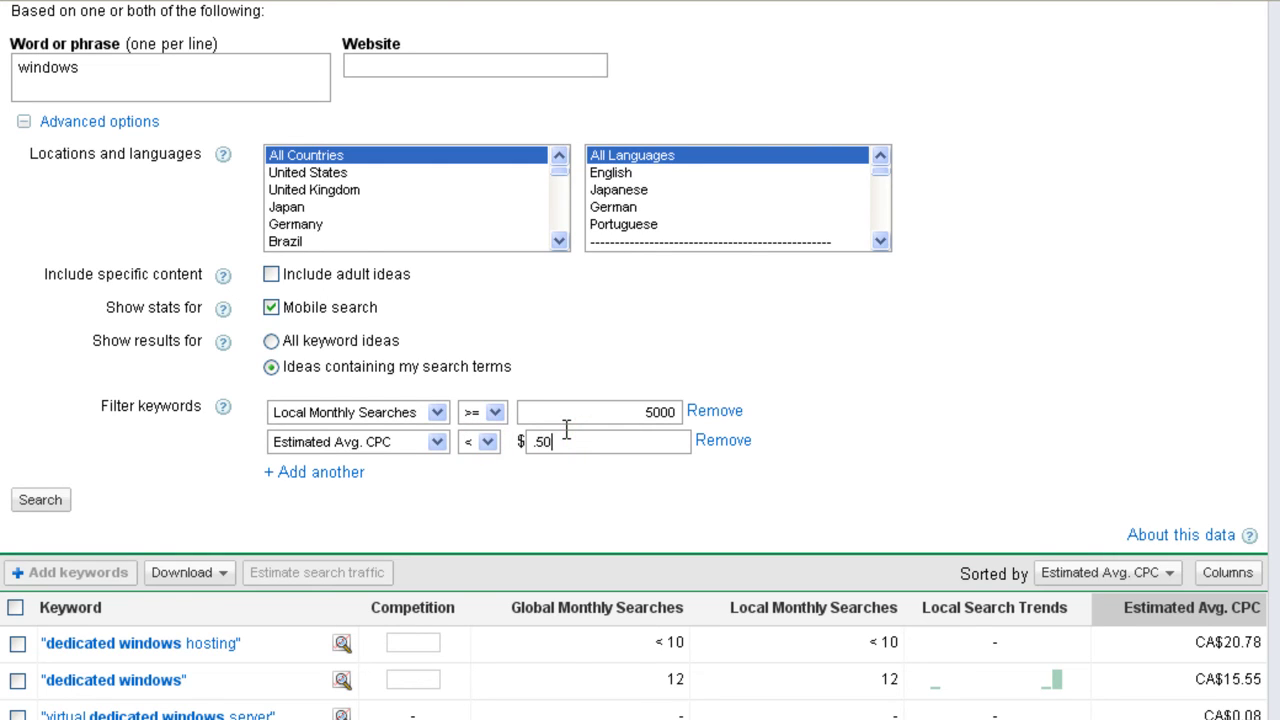
left_click(30, 507)
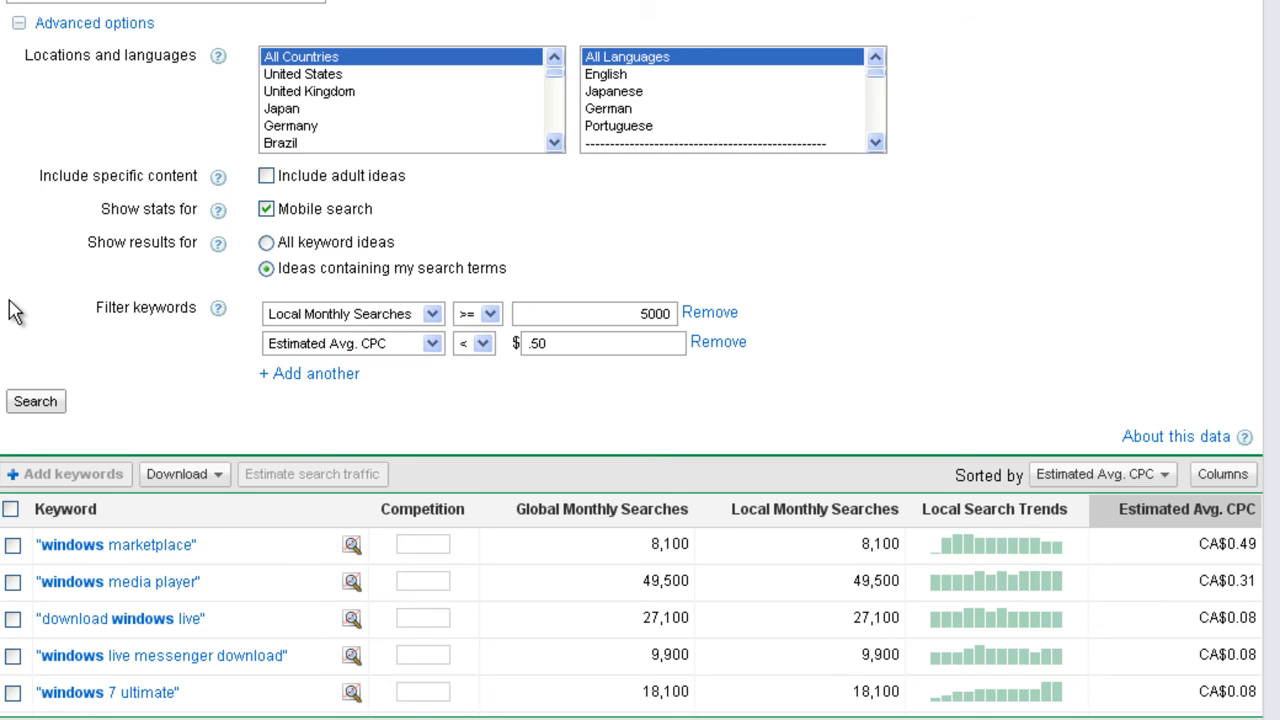
Remove both the Estimated Avg. CPC and the Local Monthly Searches keyword filters
left_click(727, 342)
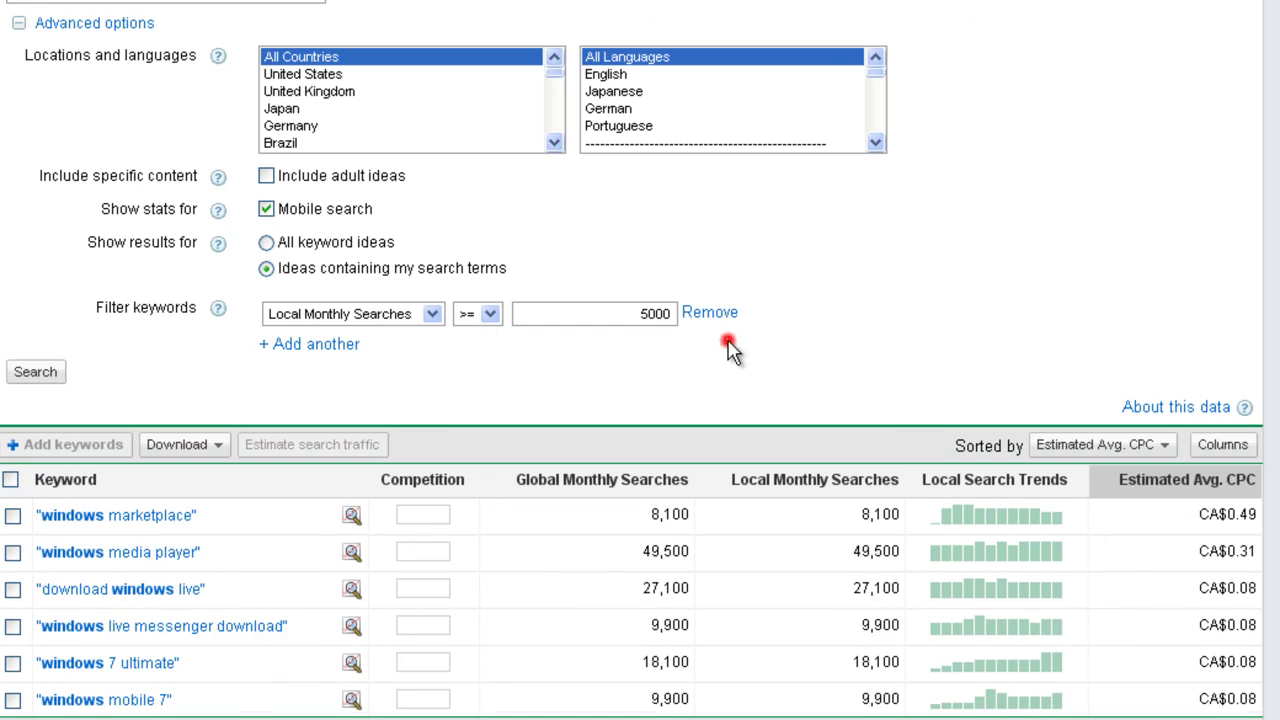
left_click(732, 313)
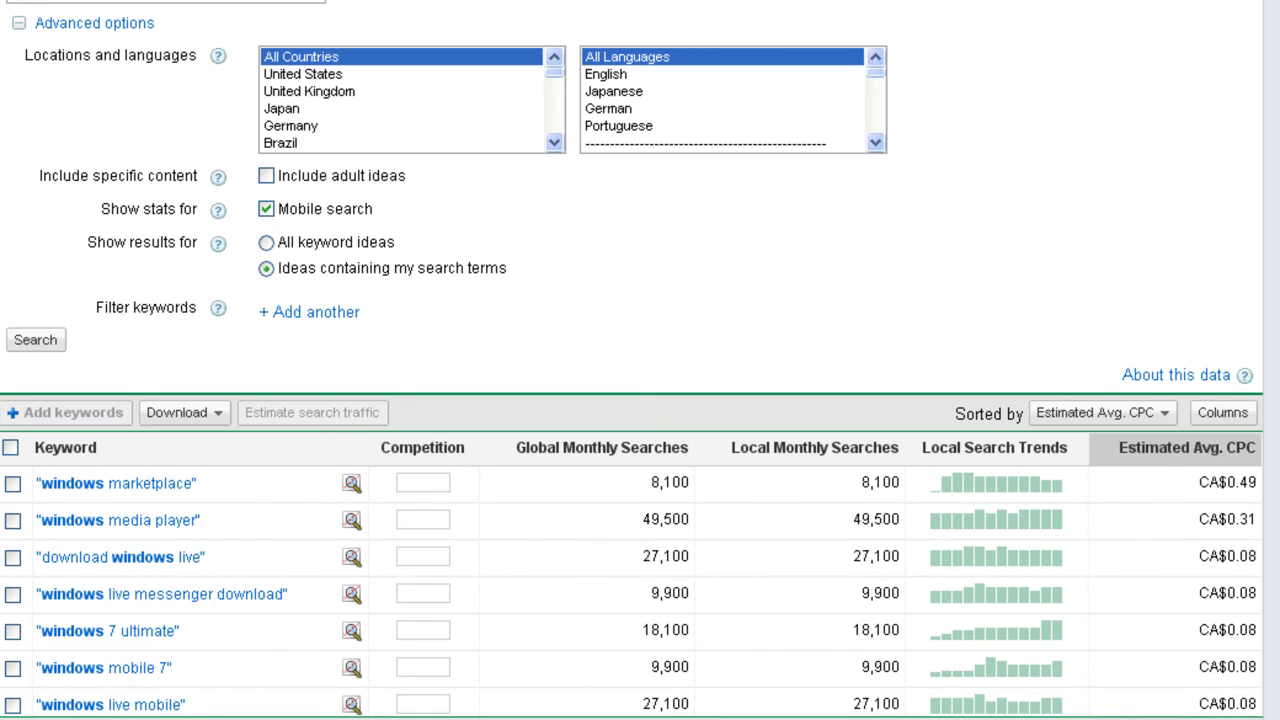